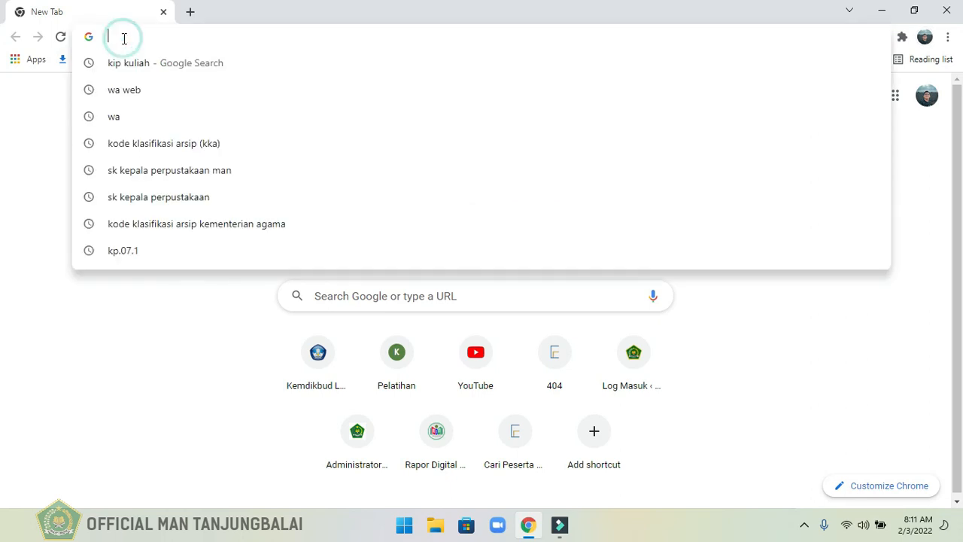
Open the Kartu Indonesia Pintar Kuliah website at kip-kuliah.kemdikbud.go.id.
{"action": "type", "text": "p-"}
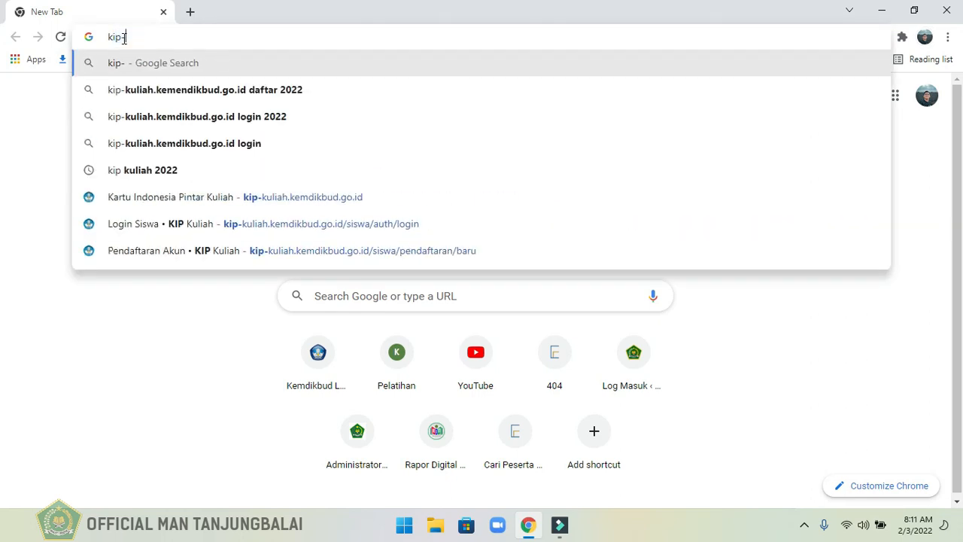
{"action": "left_click", "coordinate": [211, 199]}
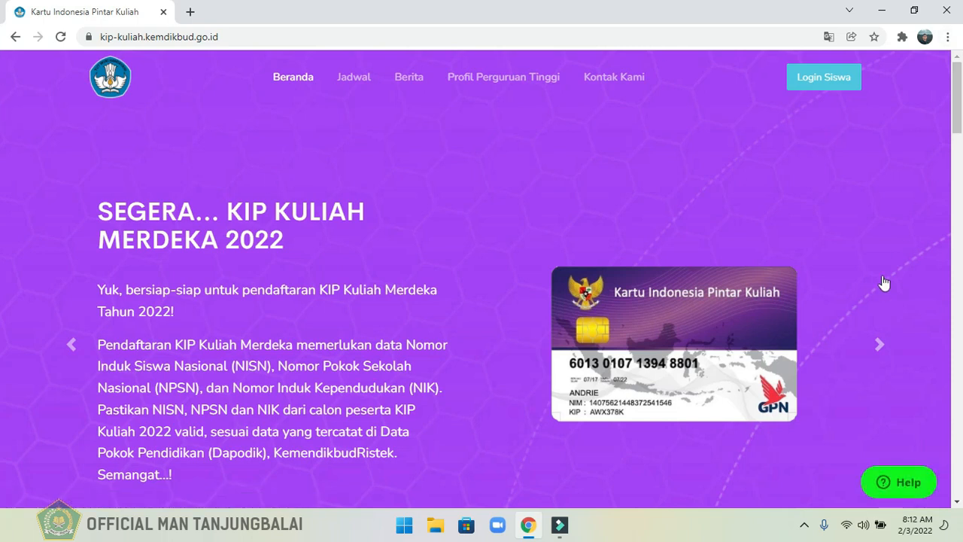
Look through the announcement slides on the KIP Kuliah home page, up to the one about registration problems.
{"action": "left_click", "coordinate": [882, 351]}
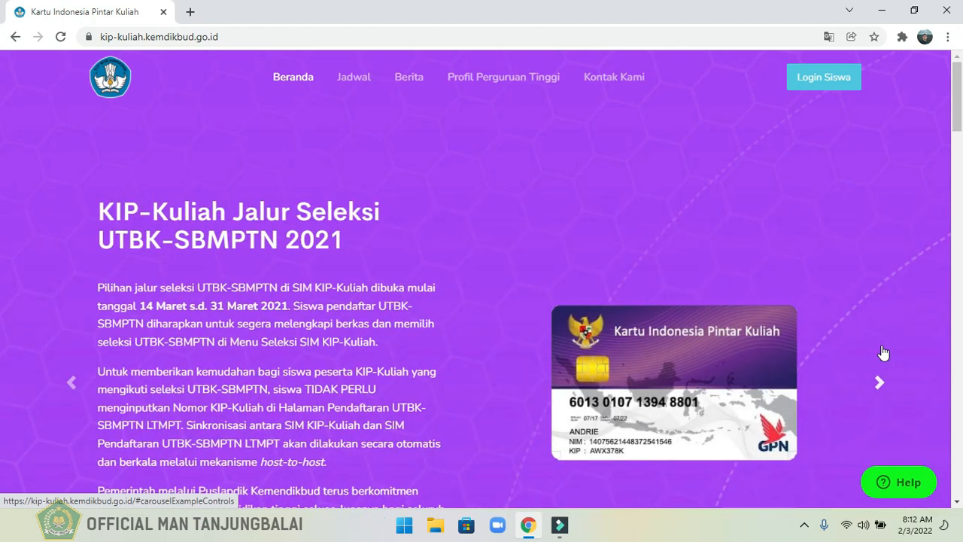
{"action": "left_click", "coordinate": [882, 350]}
{"action": "scroll", "coordinate": [1, 138], "scroll_direction": "down", "scroll_amount": 1}
{"action": "left_click_drag", "start_coordinate": [961, 133], "coordinate": [960, 130]}
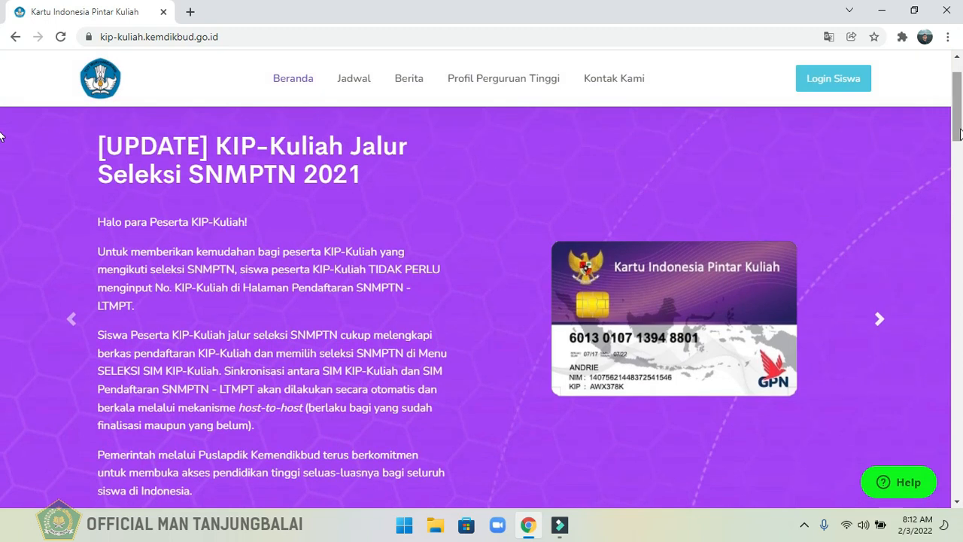
{"action": "left_click", "coordinate": [881, 322]}
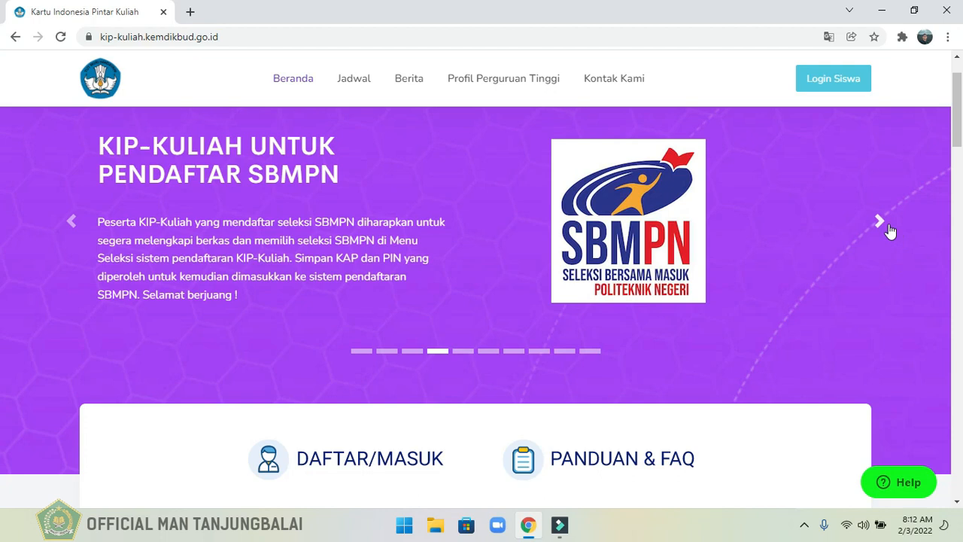
{"action": "left_click", "coordinate": [889, 228]}
{"action": "left_click", "coordinate": [890, 232]}
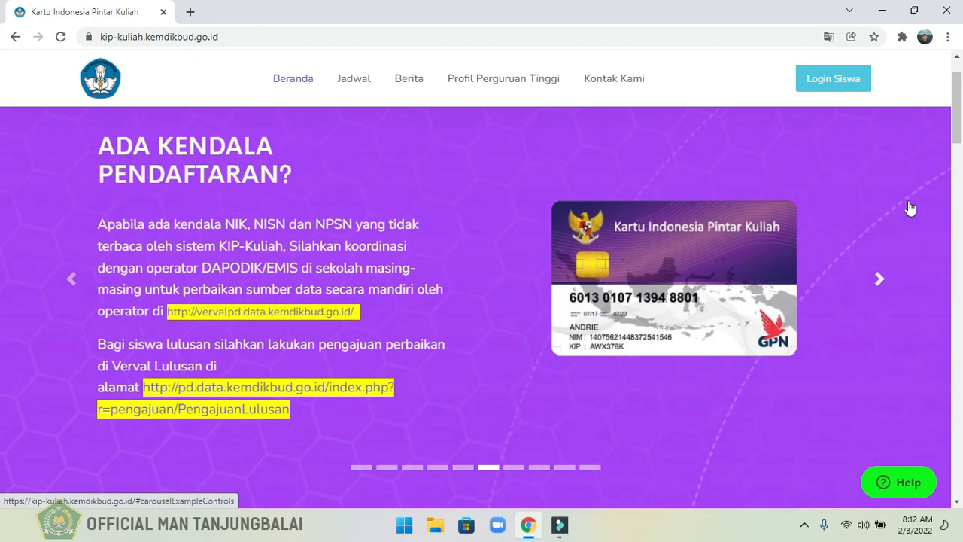
Examine the KIP Kuliah 2022 schedule for account registration and SNMPTN, plus the news and university search sections.
{"action": "left_click_drag", "start_coordinate": [958, 136], "coordinate": [955, 236]}
{"action": "left_click", "coordinate": [325, 224]}
{"action": "left_click_drag", "start_coordinate": [338, 223], "coordinate": [591, 238]}
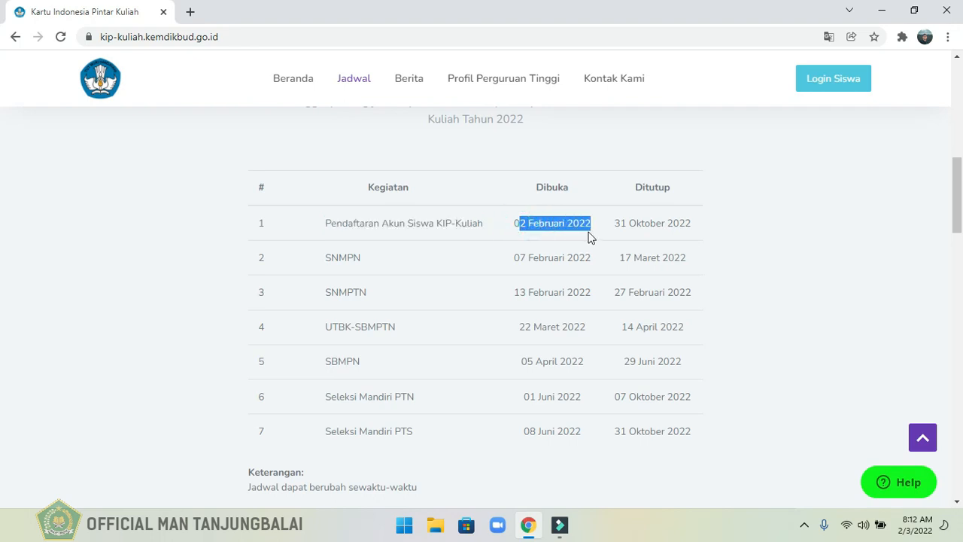
{"action": "left_click", "coordinate": [569, 257]}
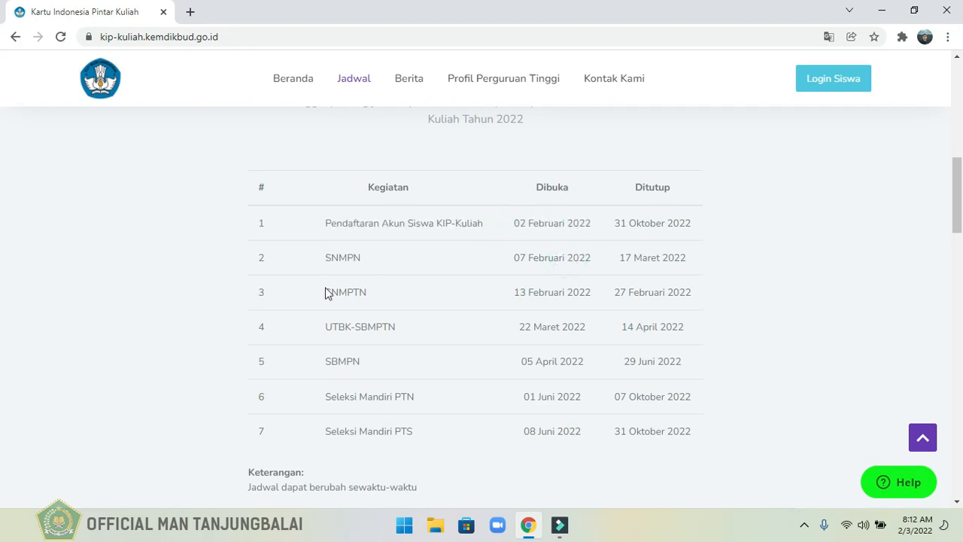
{"action": "left_click_drag", "start_coordinate": [327, 293], "coordinate": [375, 299]}
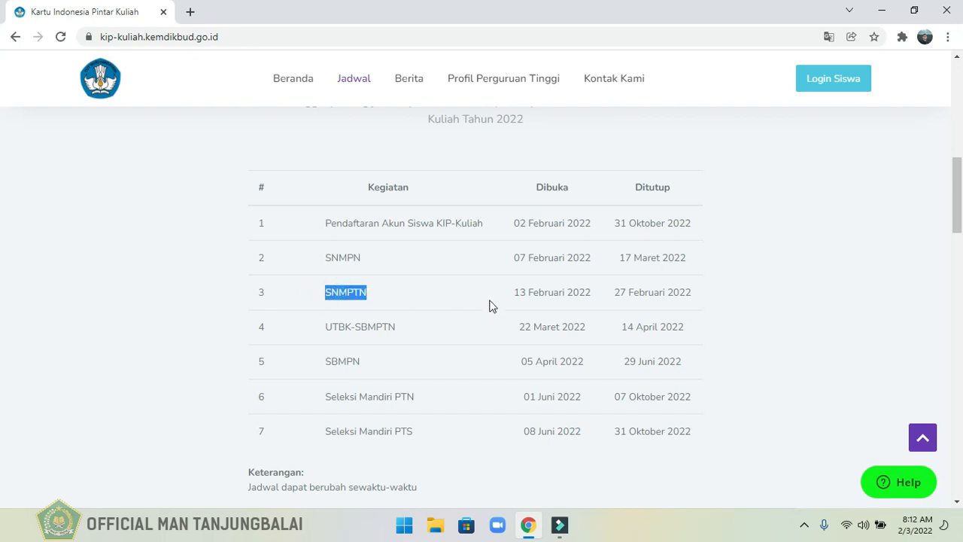
{"action": "left_click_drag", "start_coordinate": [515, 292], "coordinate": [591, 296]}
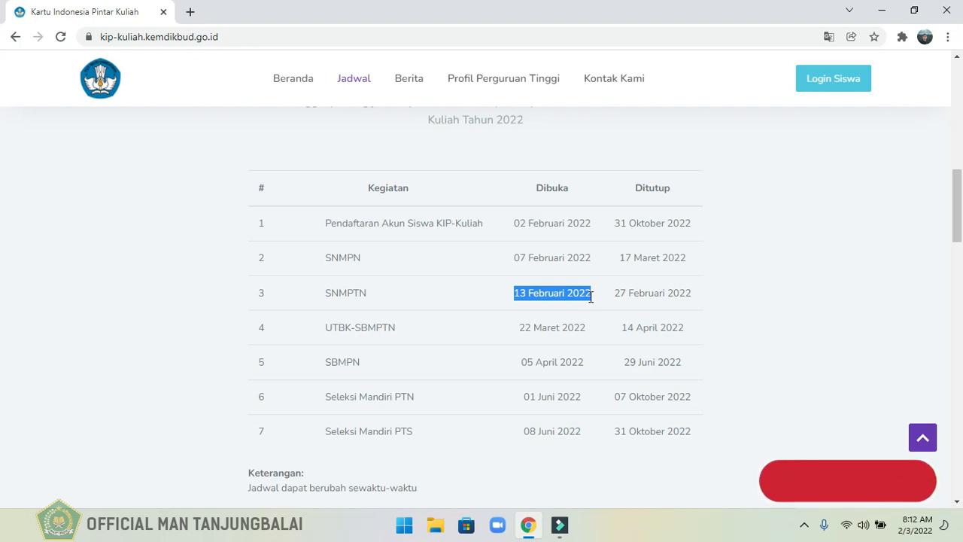
{"action": "left_click", "coordinate": [556, 473]}
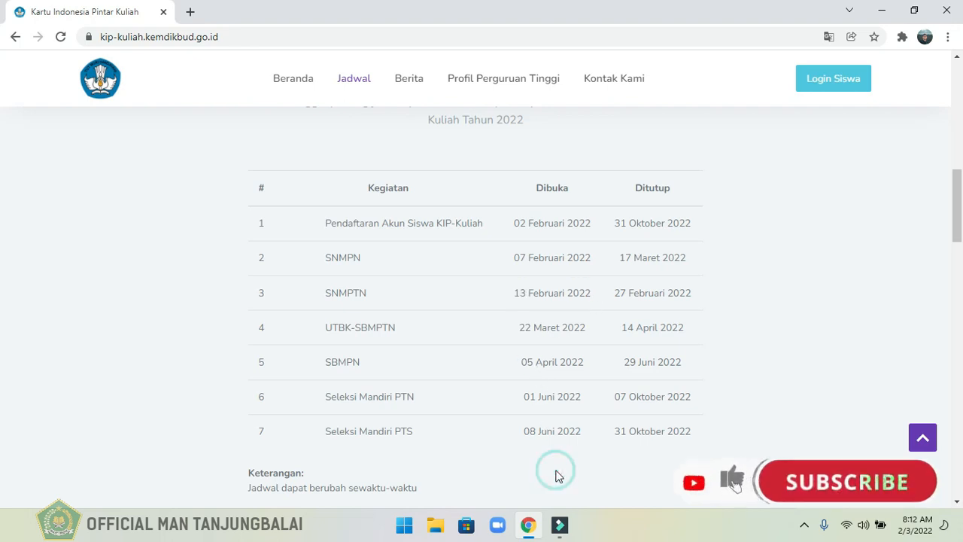
{"action": "left_click_drag", "start_coordinate": [961, 227], "coordinate": [961, 311]}
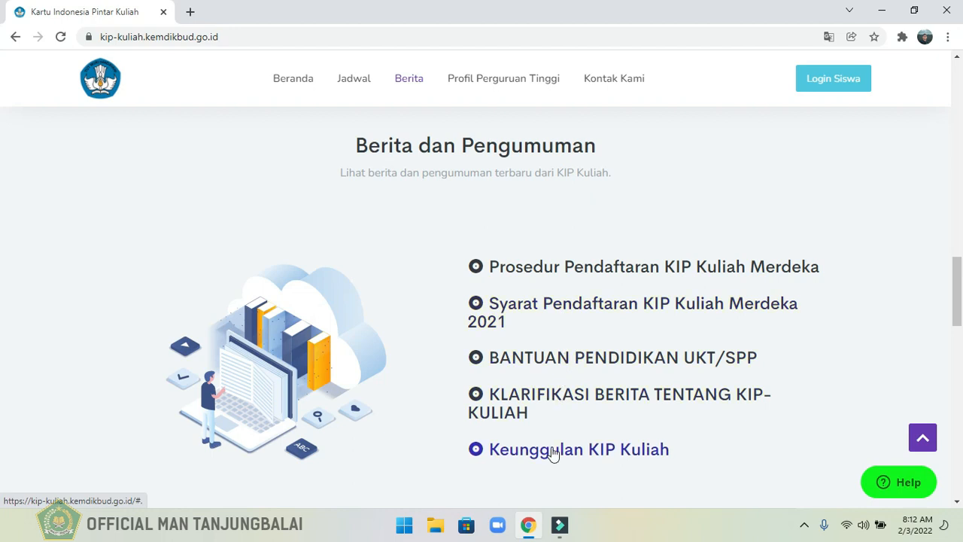
{"action": "left_click_drag", "start_coordinate": [961, 301], "coordinate": [955, 384]}
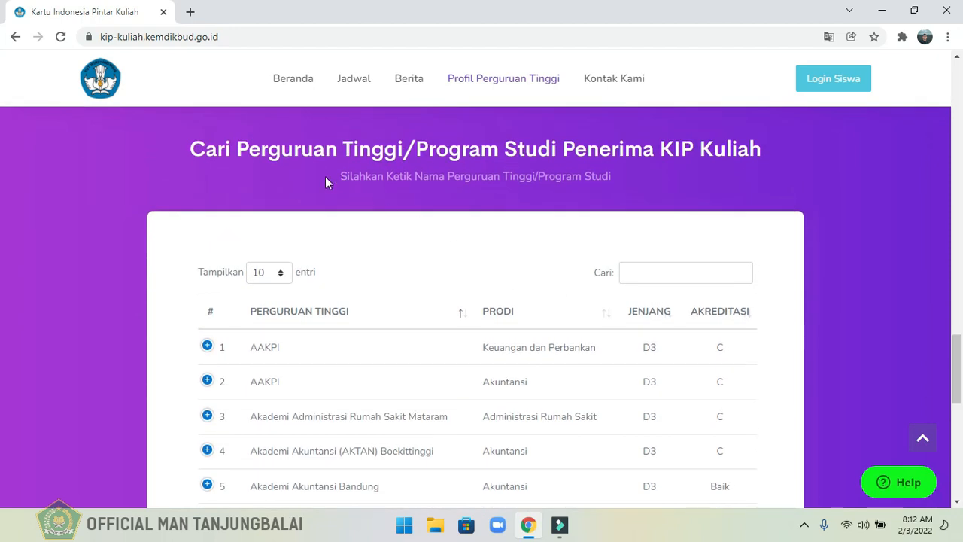
Go to the student login page through DAFTAR/MASUK and open the new account registration form with Daftar baru.
{"action": "left_click_drag", "start_coordinate": [960, 370], "coordinate": [959, 150]}
{"action": "scroll", "coordinate": [2, 158], "scroll_direction": "down", "scroll_amount": 2}
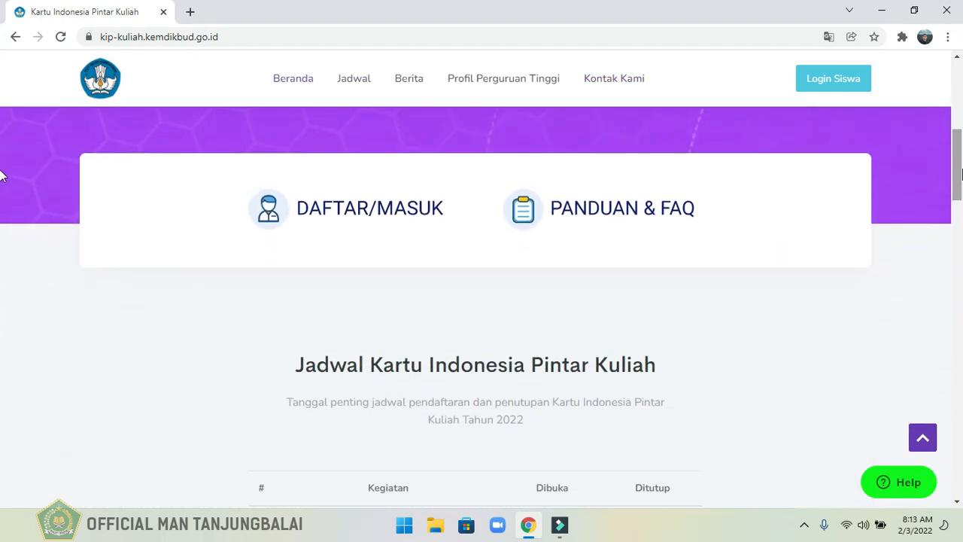
{"action": "right_click", "coordinate": [365, 217]}
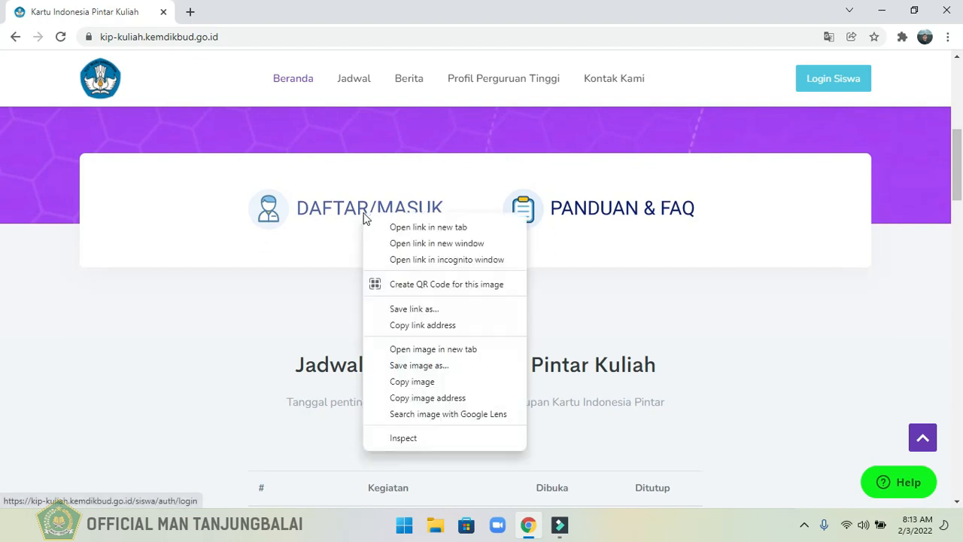
{"action": "left_click", "coordinate": [292, 216]}
{"action": "left_click", "coordinate": [292, 216]}
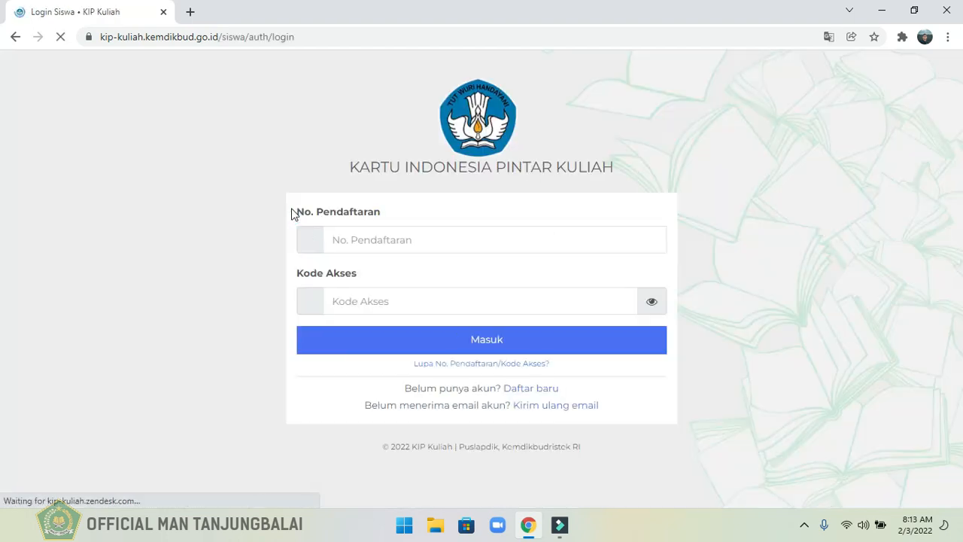
{"action": "left_click", "coordinate": [377, 233]}
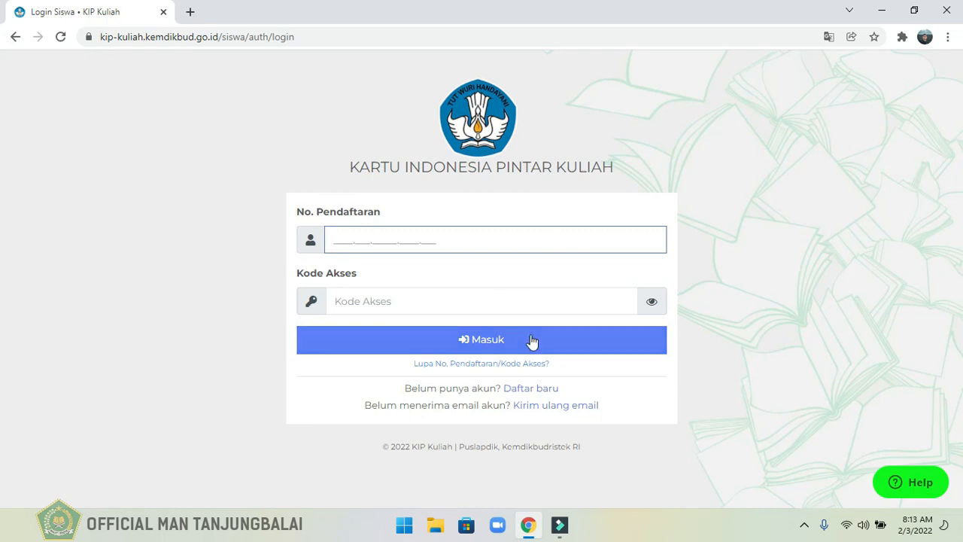
{"action": "left_click", "coordinate": [533, 392]}
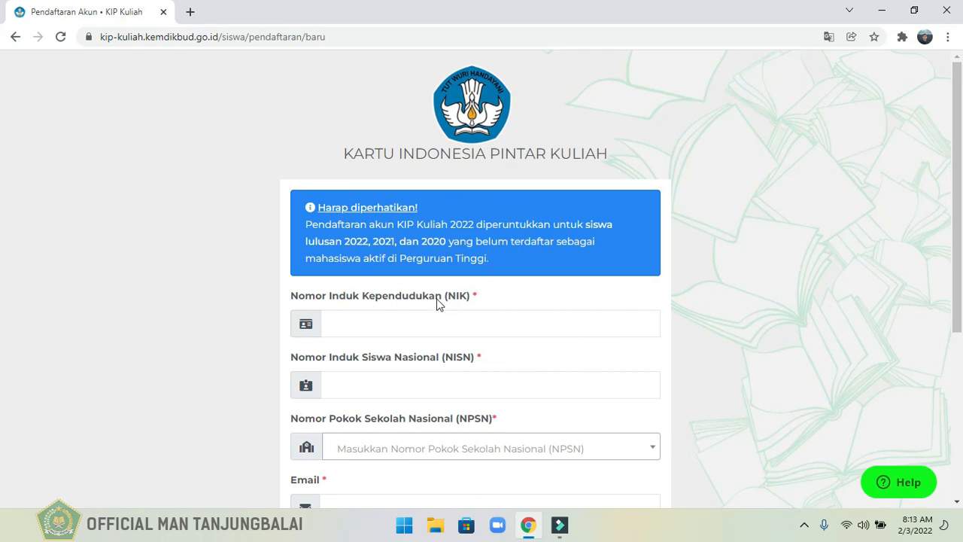
Enter the student's national identity number (NIK) in the registration form.
{"action": "left_click_drag", "start_coordinate": [961, 262], "coordinate": [956, 329]}
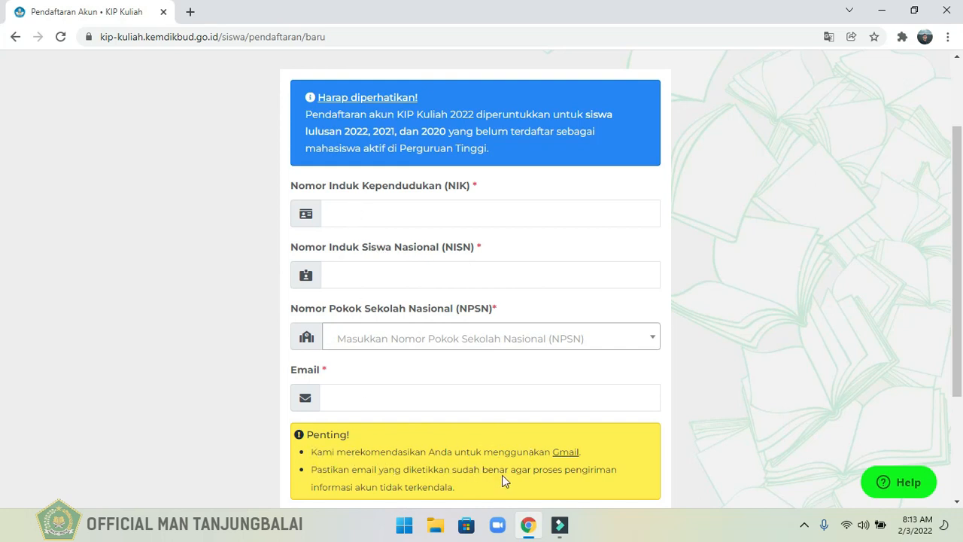
{"action": "right_click", "coordinate": [352, 219]}
{"action": "left_click", "coordinate": [332, 215]}
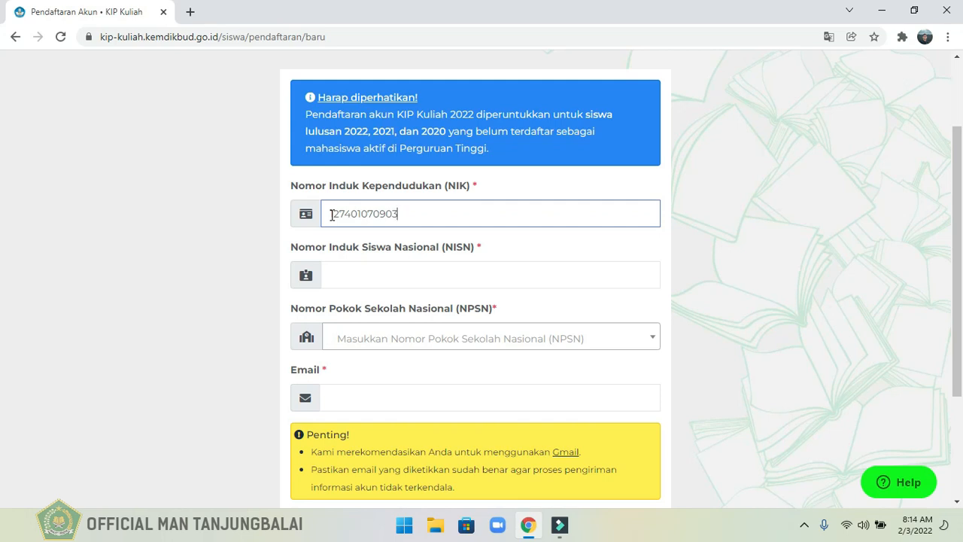
Fill in the student's national student number (NISN) using the matching saved entry.
{"action": "left_click", "coordinate": [334, 274]}
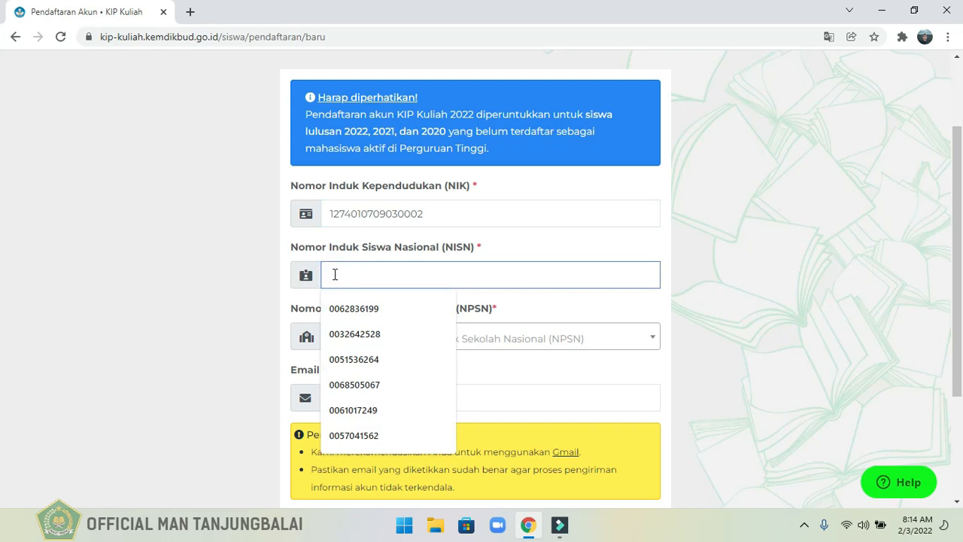
{"action": "type", "text": "00"}
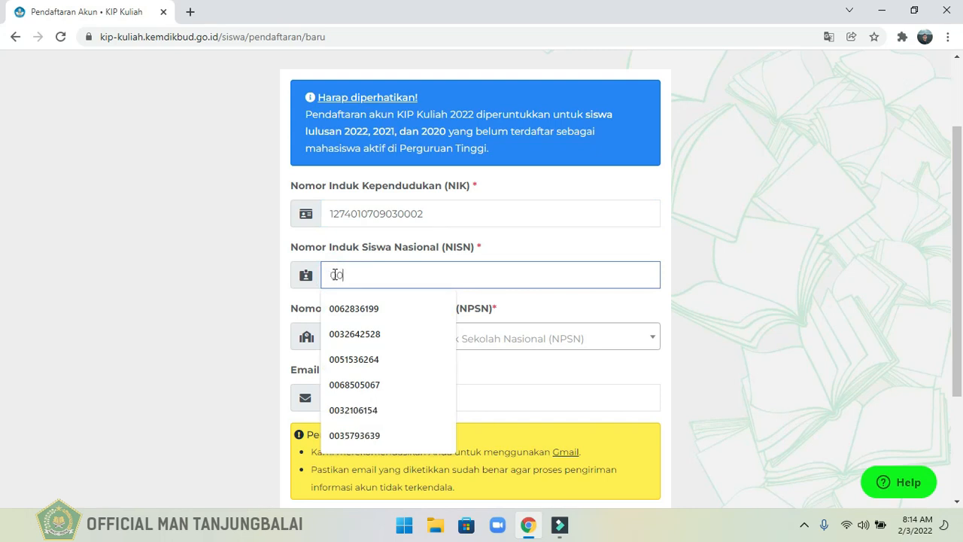
{"action": "type", "text": "3"}
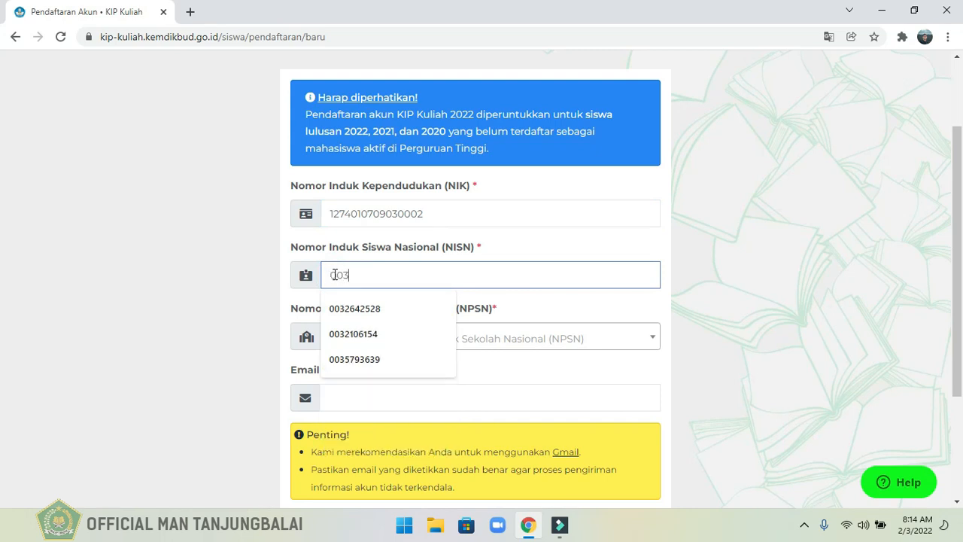
{"action": "type", "text": "2"}
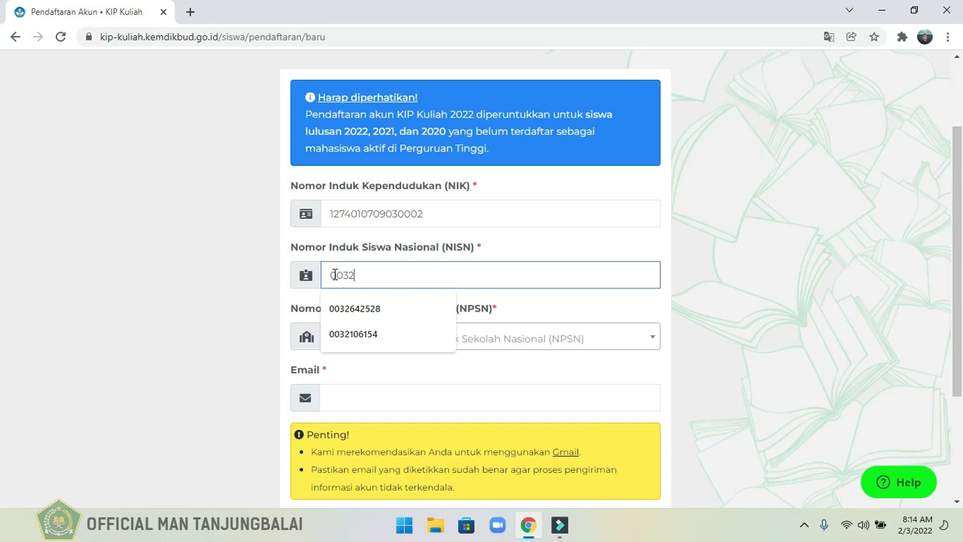
{"action": "left_click", "coordinate": [369, 309]}
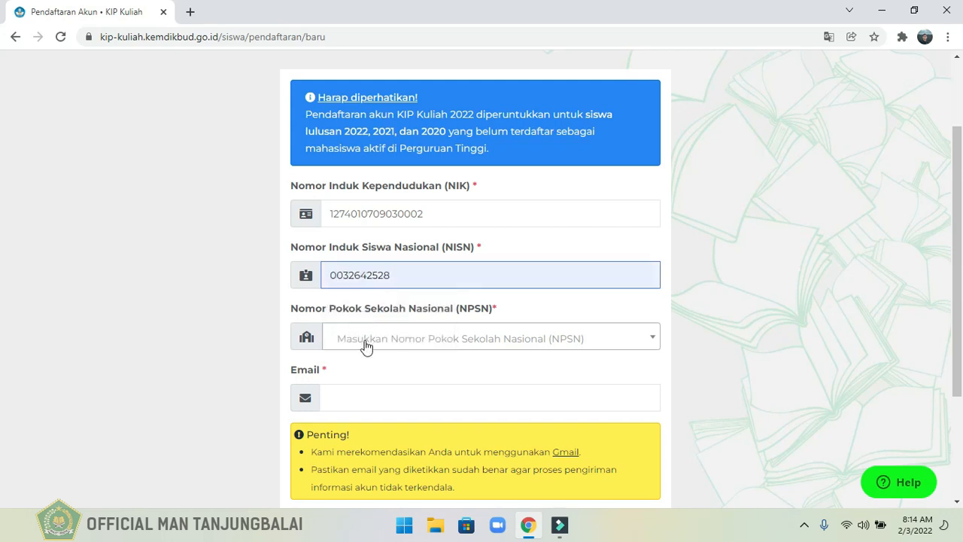
Look up the school by NPSN 10264774 and select MAN TANJUNGBALAI - Kota Tanjung Balai - Sumatera Utara.
{"action": "left_click", "coordinate": [367, 347]}
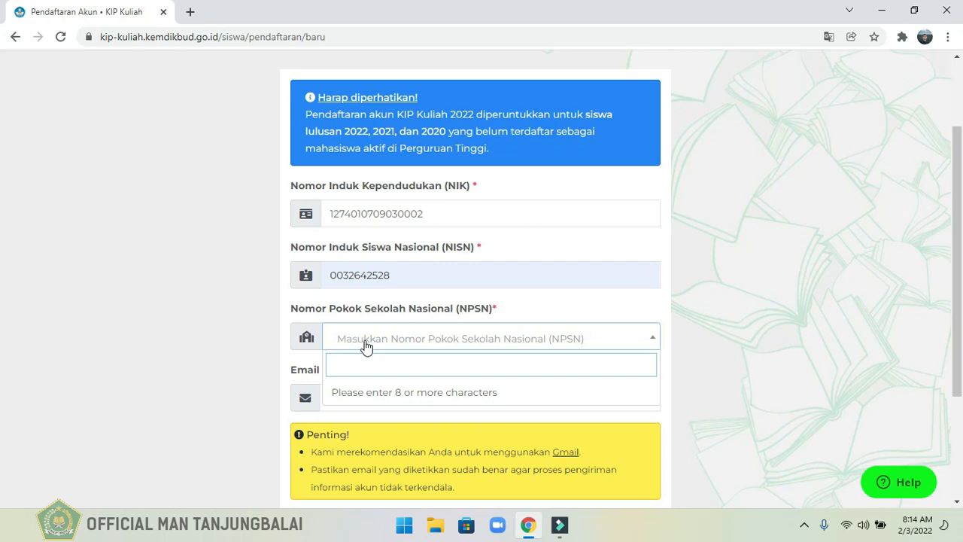
{"action": "type", "text": "10264774"}
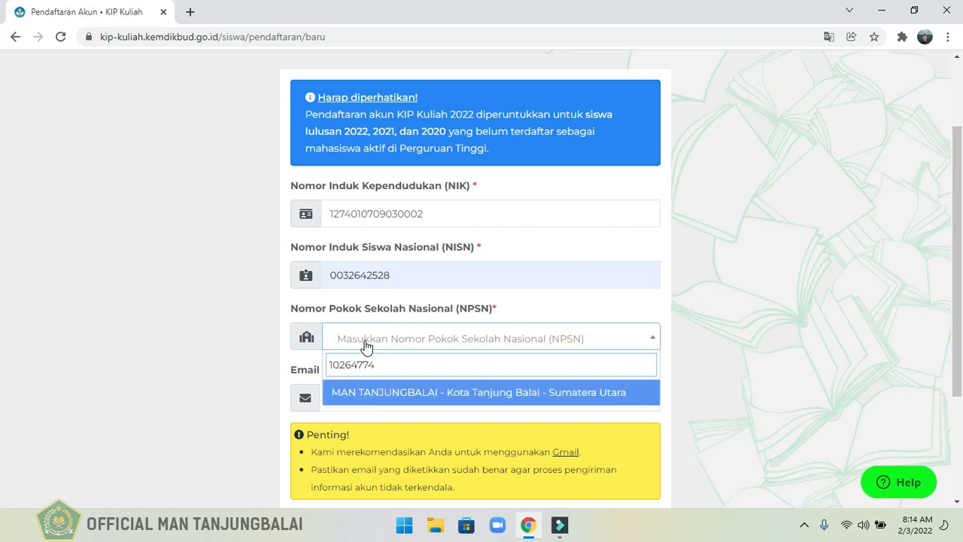
{"action": "left_click", "coordinate": [396, 393]}
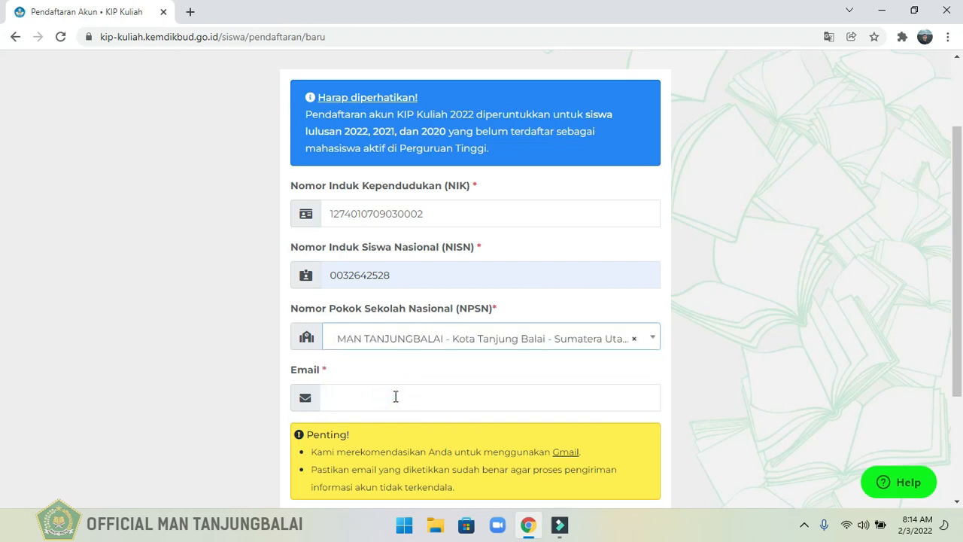
Fill in the student's e-mail address and submit the form with Proses Selanjutnya.
{"action": "left_click", "coordinate": [395, 397]}
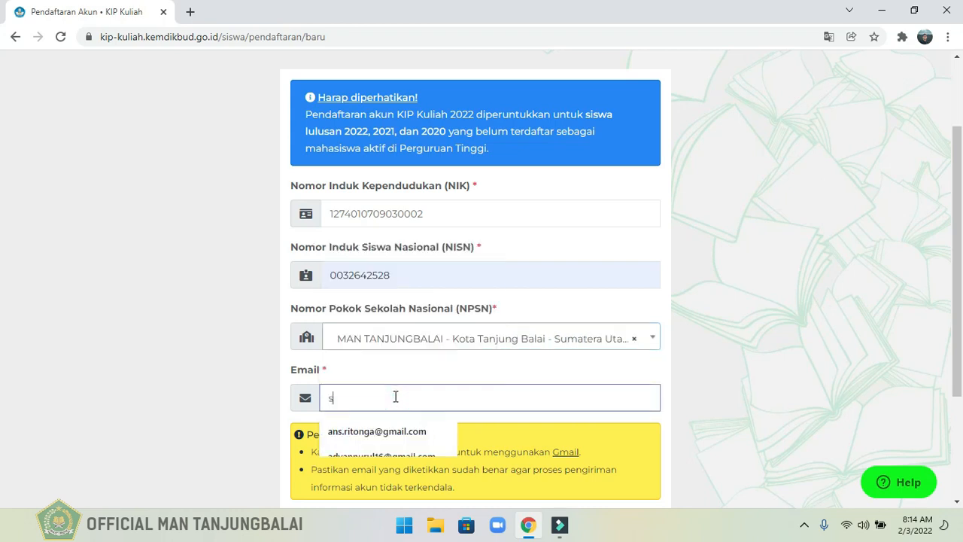
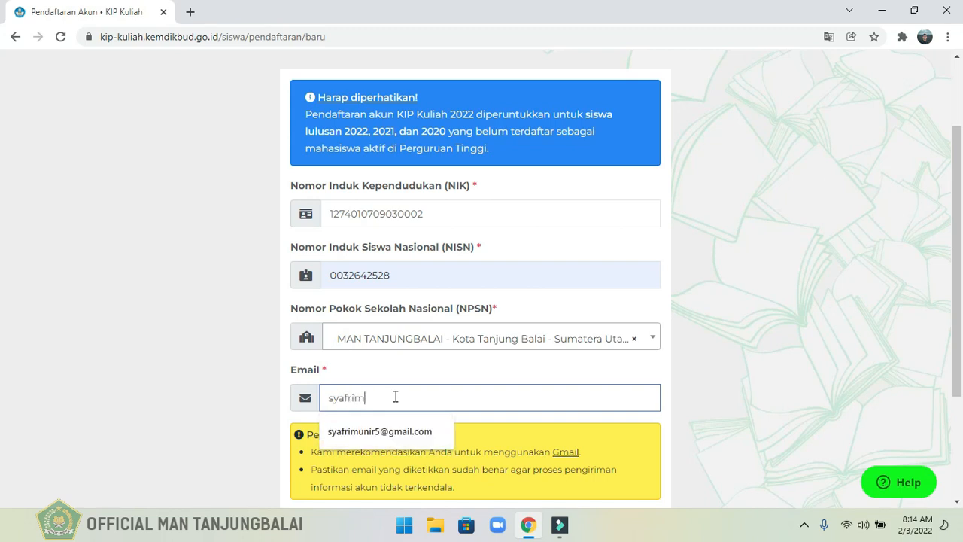
{"action": "scroll", "coordinate": [3, 372], "scroll_direction": "down", "scroll_amount": 1}
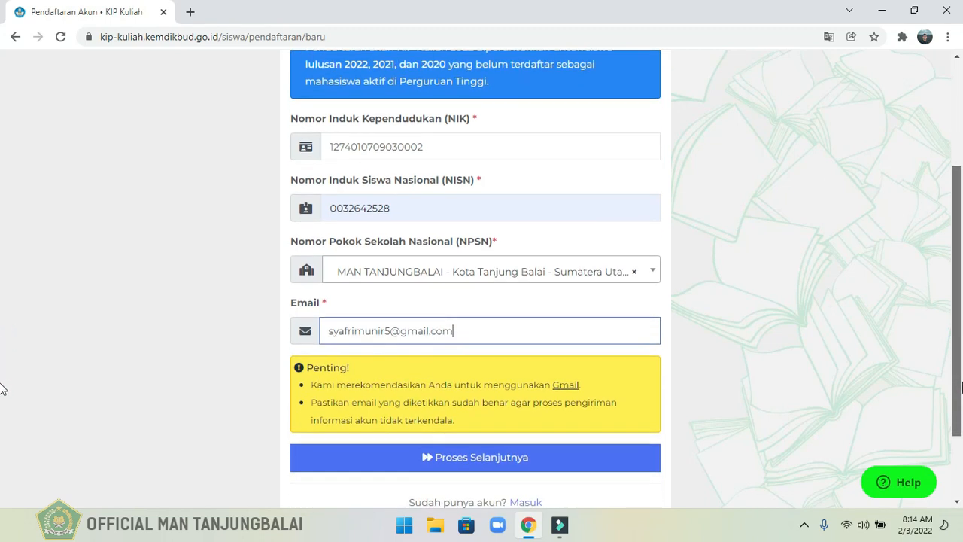
{"action": "left_click", "coordinate": [484, 456]}
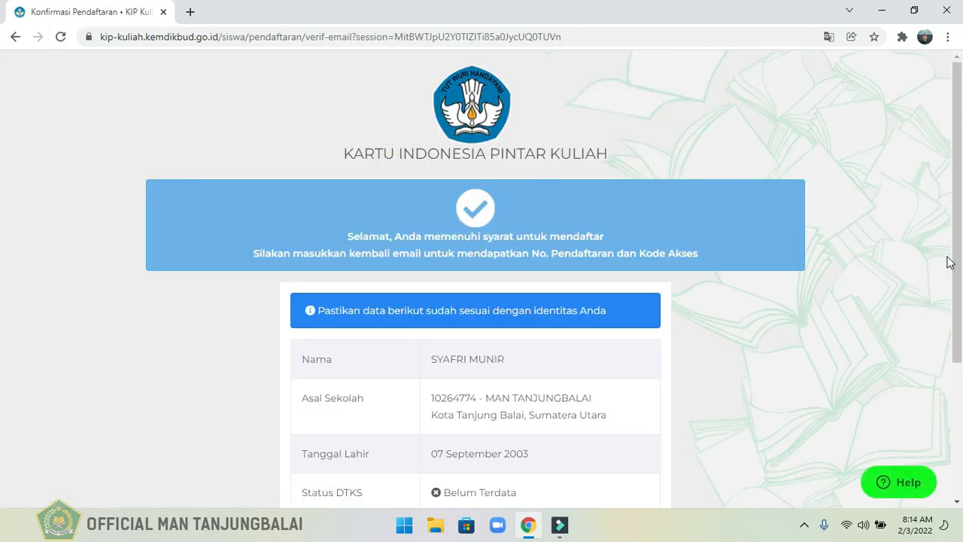
Check the student's name, school, birth date and DTKS status on the registration confirmation page.
{"action": "scroll", "coordinate": [2, 263], "scroll_direction": "down", "scroll_amount": 1}
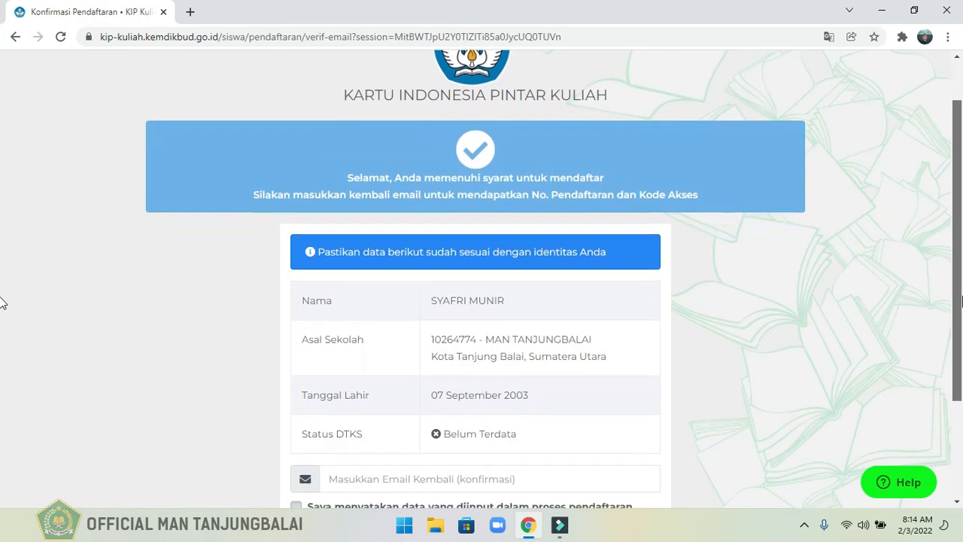
{"action": "scroll", "coordinate": [2, 309], "scroll_direction": "down", "scroll_amount": 1}
{"action": "scroll", "coordinate": [2, 317], "scroll_direction": "down", "scroll_amount": 1}
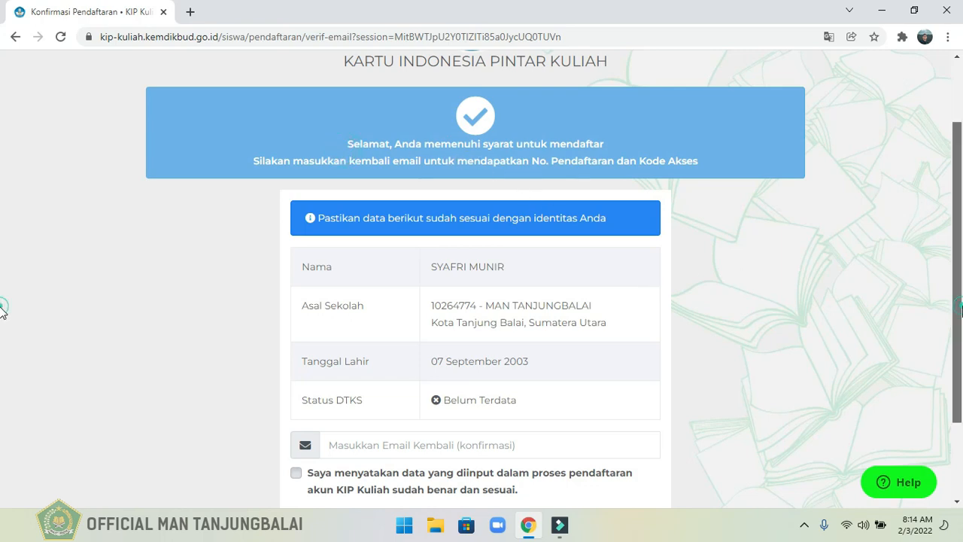
{"action": "scroll", "coordinate": [1, 303], "scroll_direction": "down", "scroll_amount": 2}
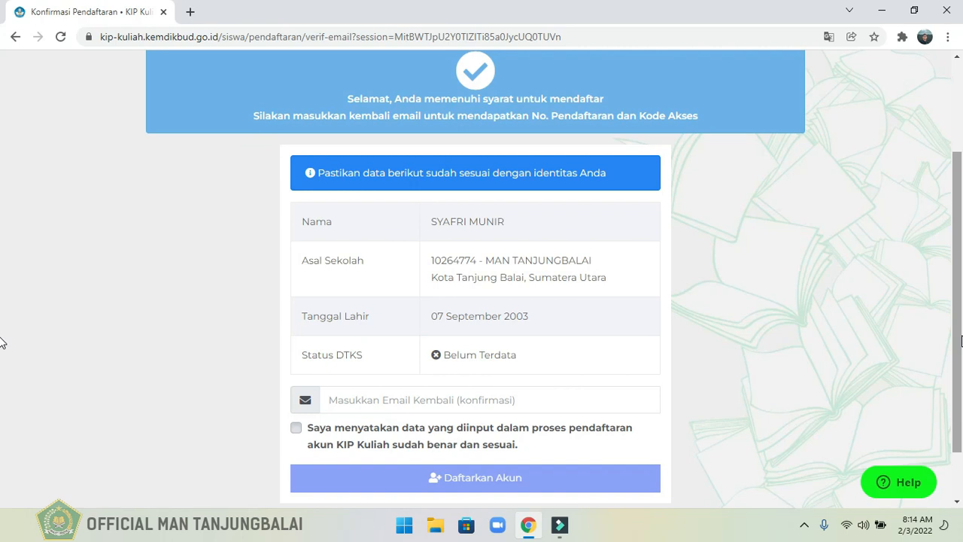
Re-enter the student's e-mail address, accept the data accuracy declaration and submit the account registration.
{"action": "left_click", "coordinate": [356, 398]}
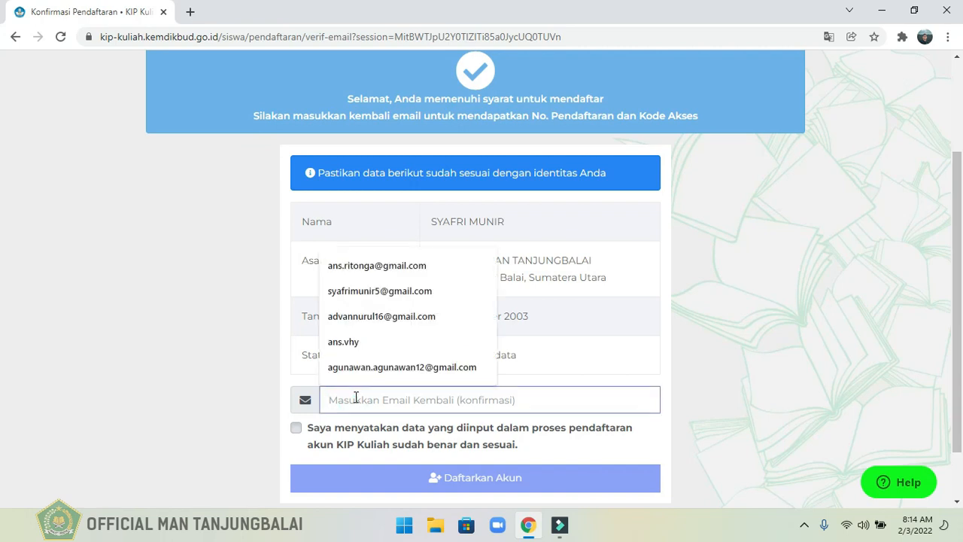
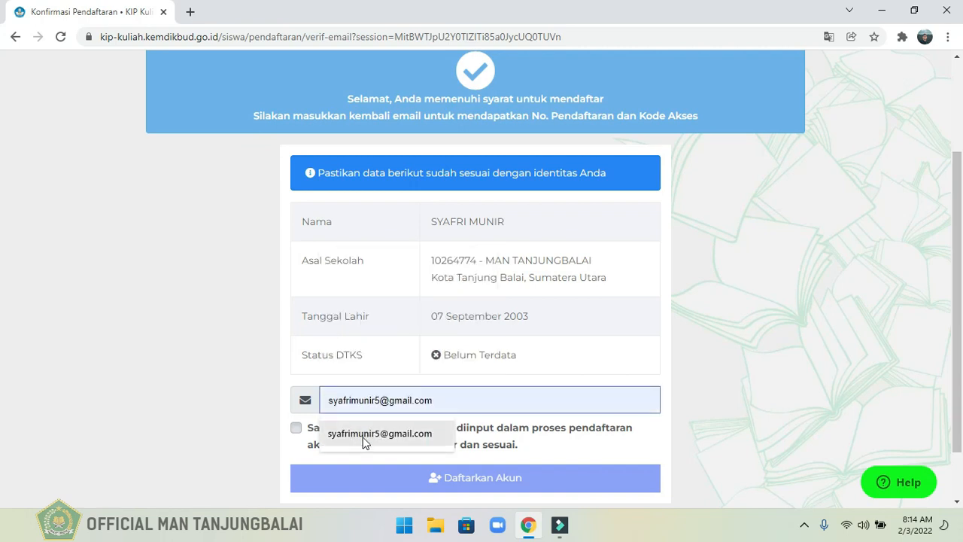
{"action": "left_click", "coordinate": [363, 441]}
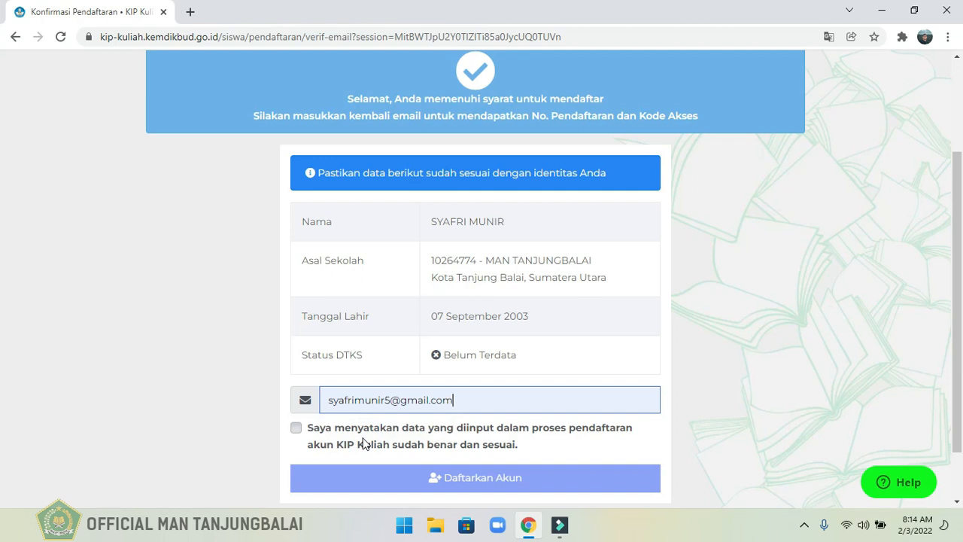
{"action": "left_click", "coordinate": [296, 428]}
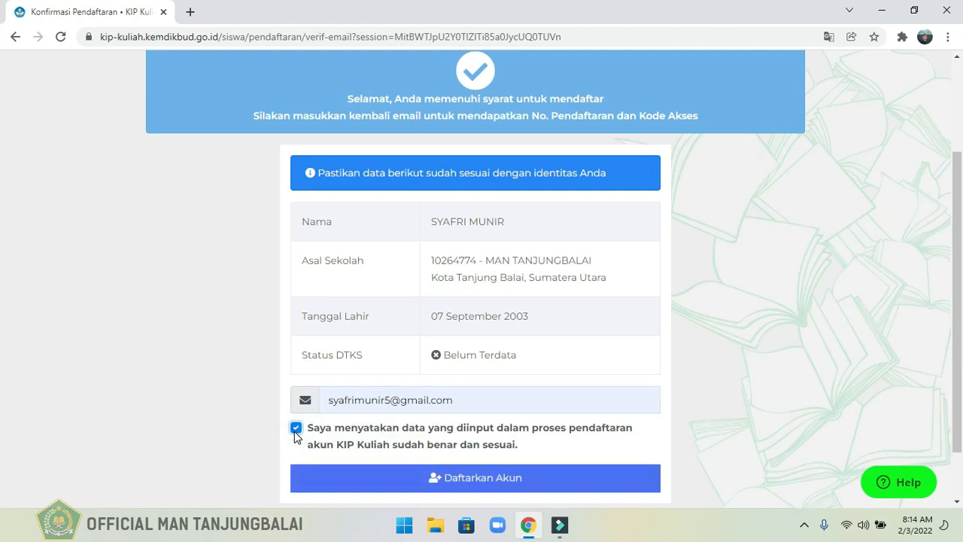
{"action": "left_click", "coordinate": [479, 489]}
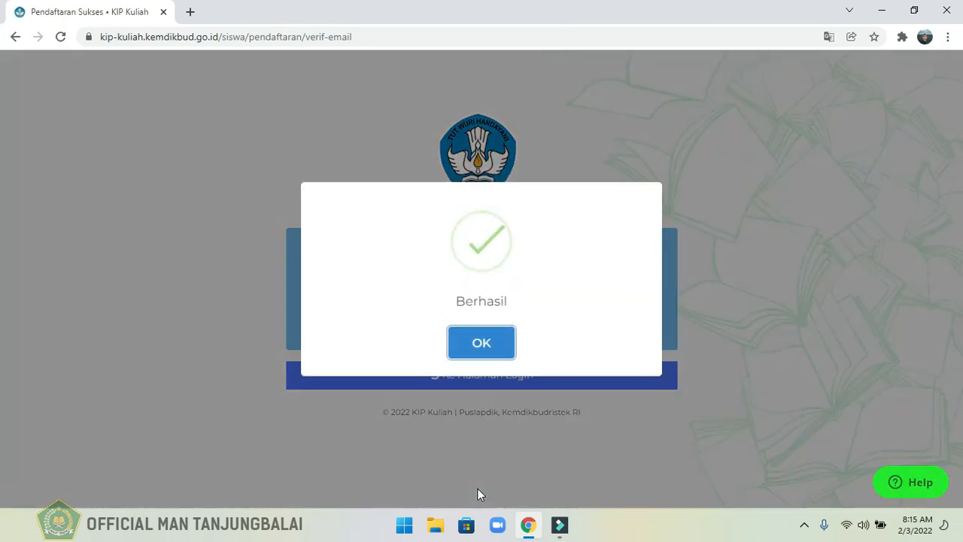
{"action": "left_click", "coordinate": [491, 353]}
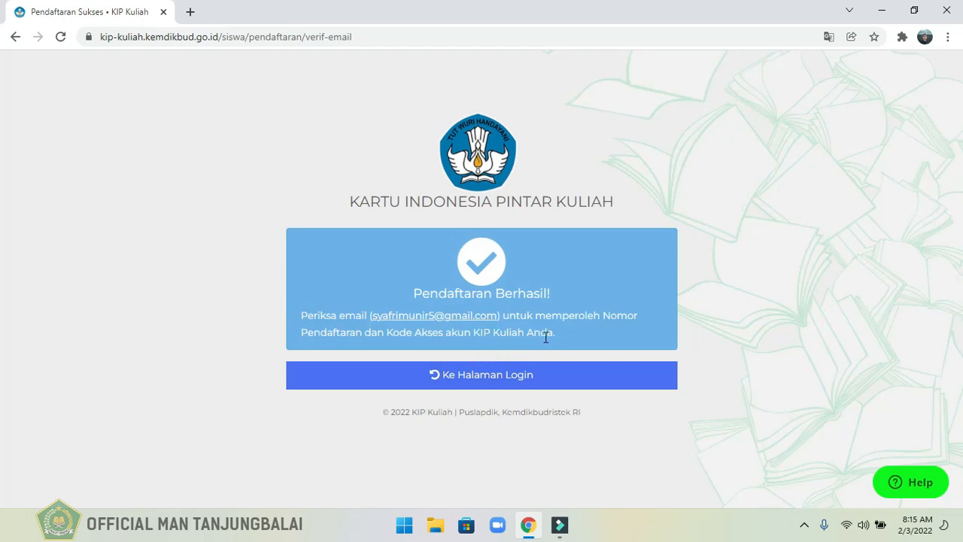
Switch to Gmail in a new browser tab and open the KIP Kuliah account information e-mail at the account details.
{"action": "left_click", "coordinate": [190, 12]}
{"action": "type", "text": "gmail"}
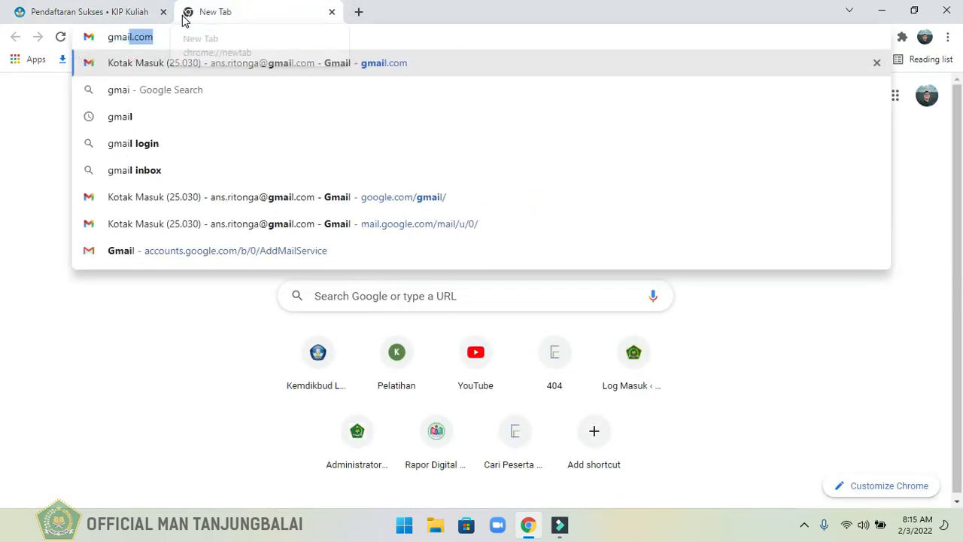
{"action": "key", "text": "Return"}
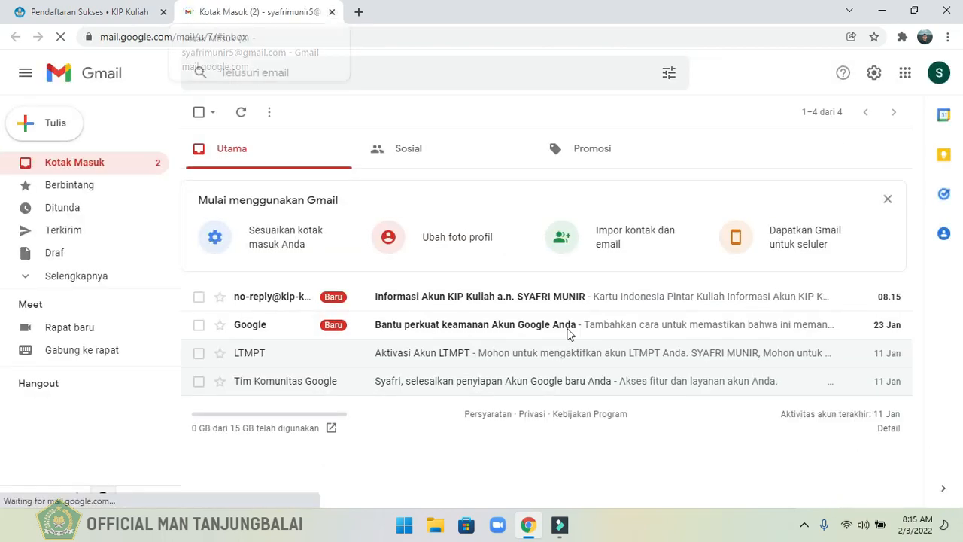
{"action": "left_click", "coordinate": [519, 301]}
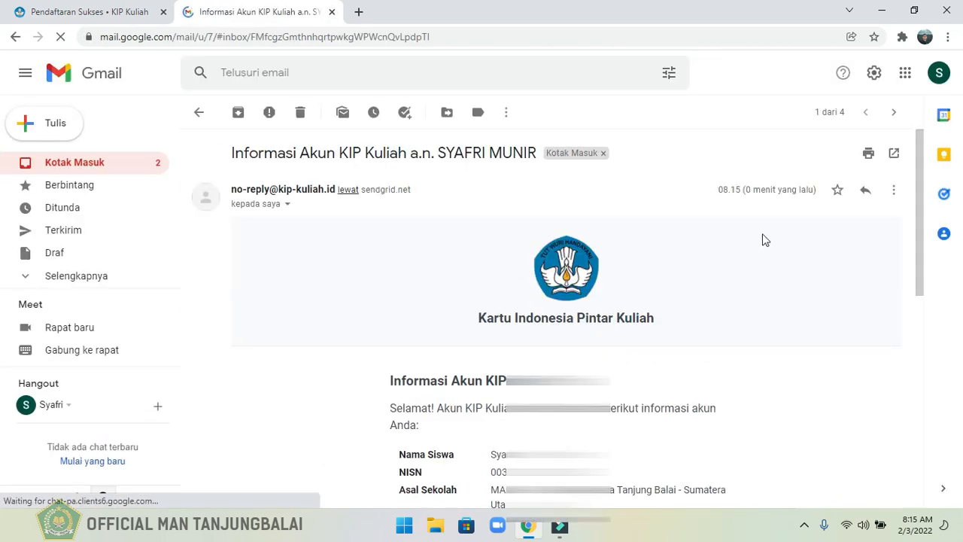
{"action": "left_click_drag", "start_coordinate": [919, 233], "coordinate": [924, 308]}
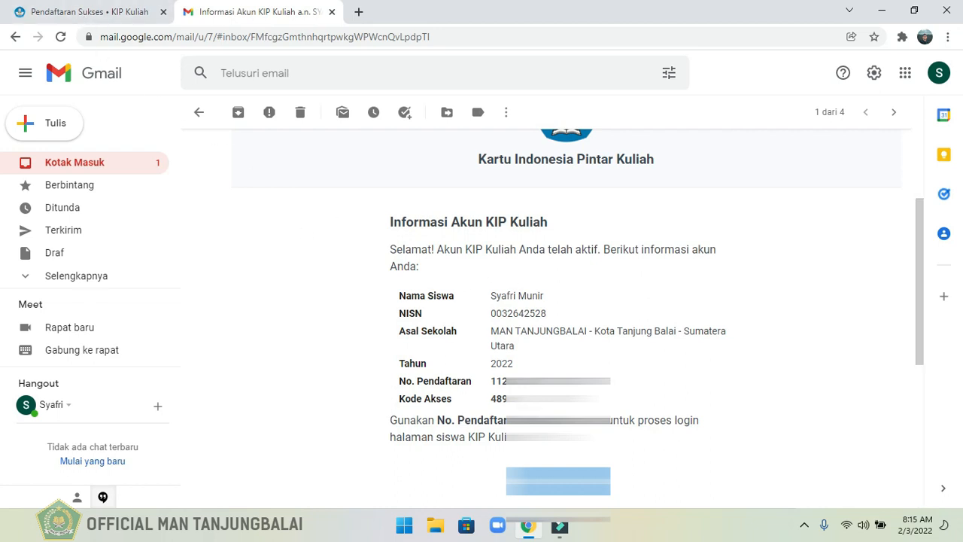
Open the KIP Kuliah student login page and copy the registration number from the e-mail into No. Pendaftaran.
{"action": "left_click", "coordinate": [75, 12]}
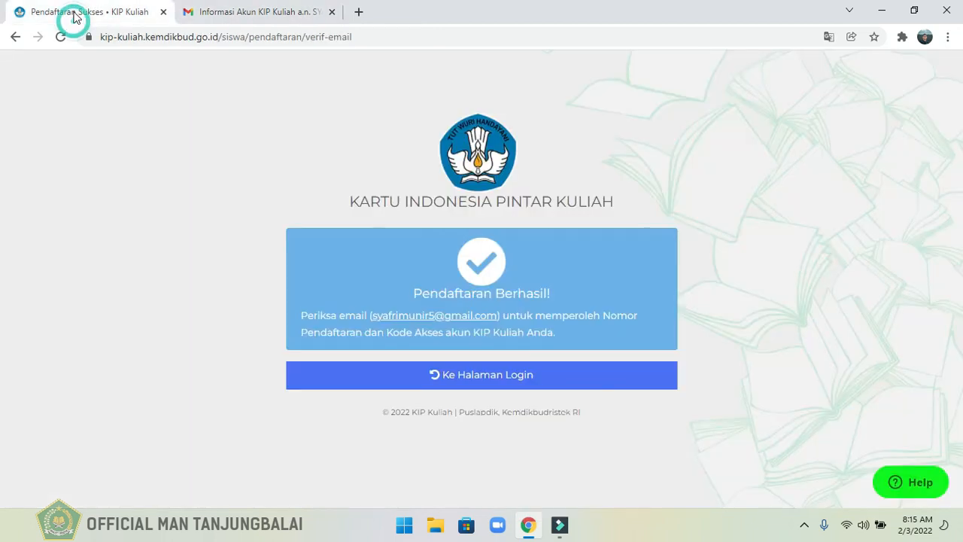
{"action": "left_click", "coordinate": [435, 382]}
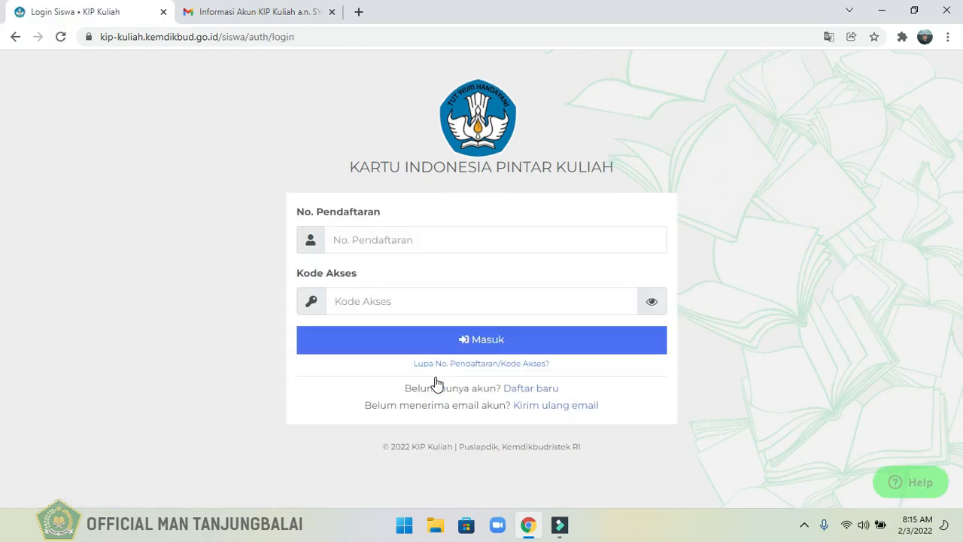
{"action": "left_click", "coordinate": [271, 9]}
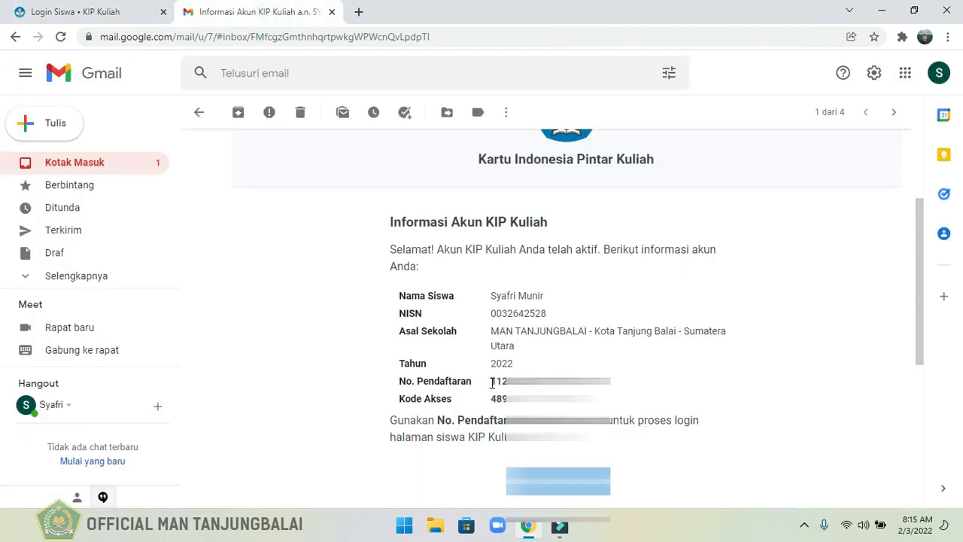
{"action": "left_click_drag", "start_coordinate": [493, 382], "coordinate": [613, 386]}
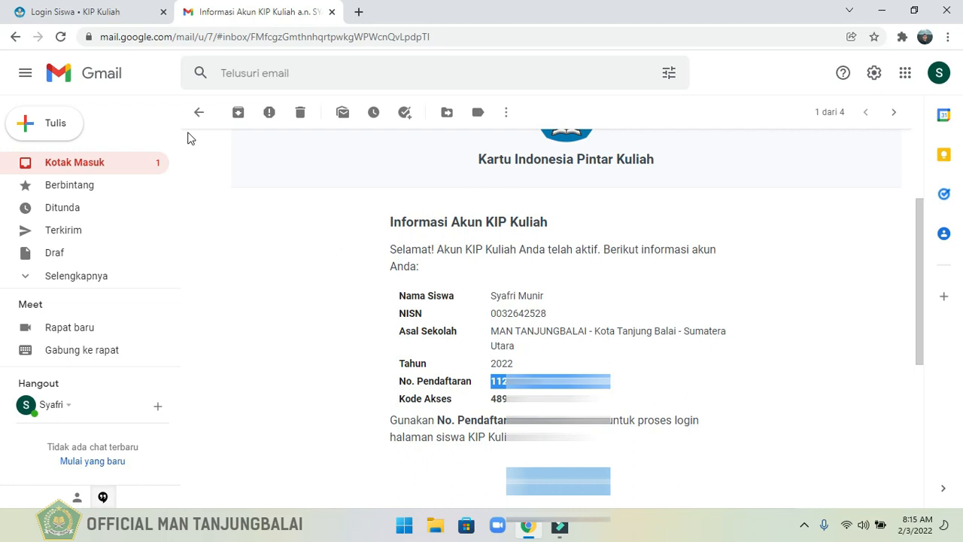
{"action": "left_click", "coordinate": [61, 17]}
{"action": "left_click", "coordinate": [351, 234]}
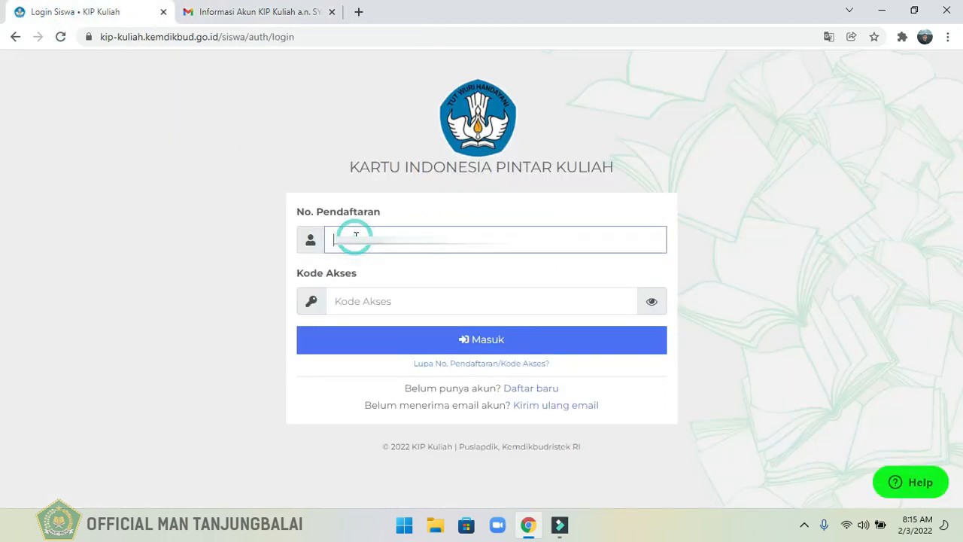
{"action": "key", "text": "ctrl+v"}
Copy the access code from the e-mail into Kode Akses and log in to the student account.
{"action": "left_click", "coordinate": [266, 11]}
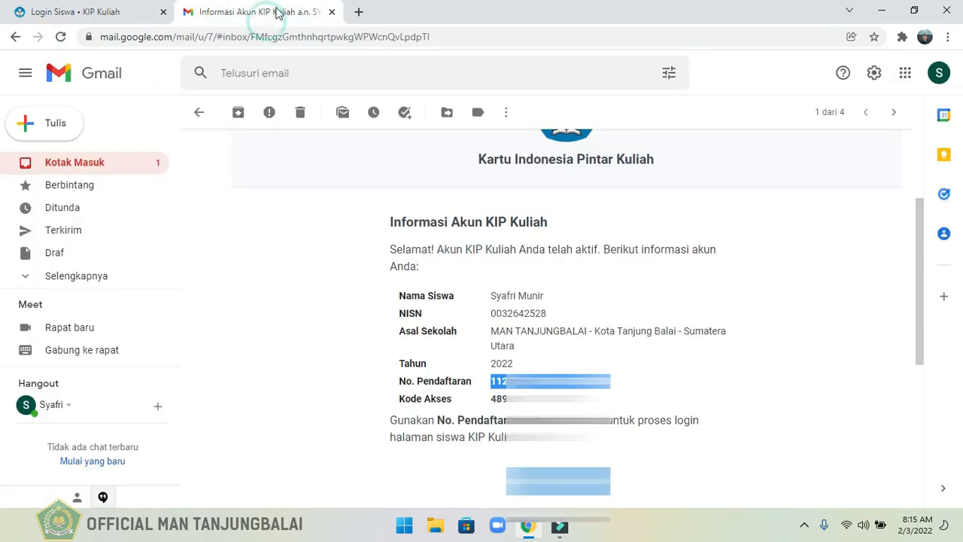
{"action": "left_click_drag", "start_coordinate": [493, 399], "coordinate": [602, 400]}
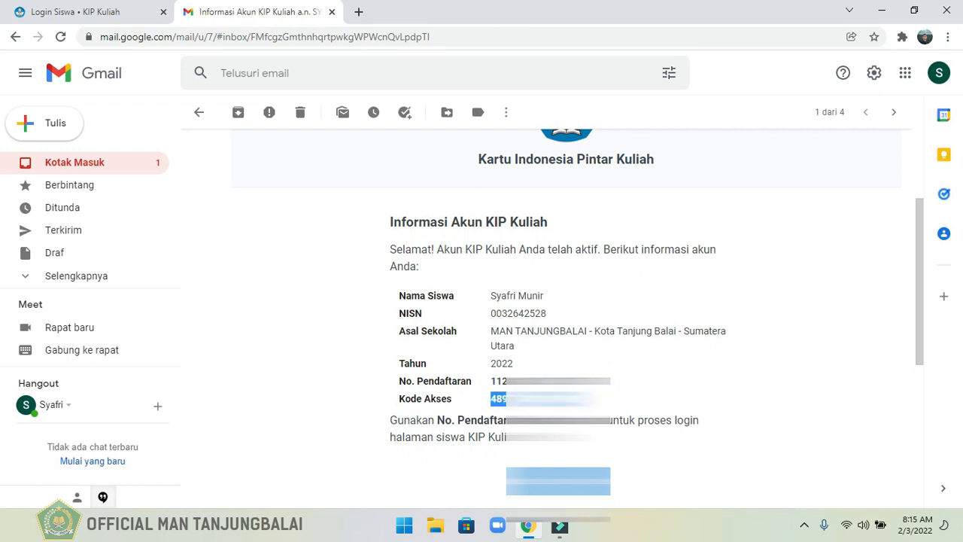
{"action": "left_click", "coordinate": [85, 11]}
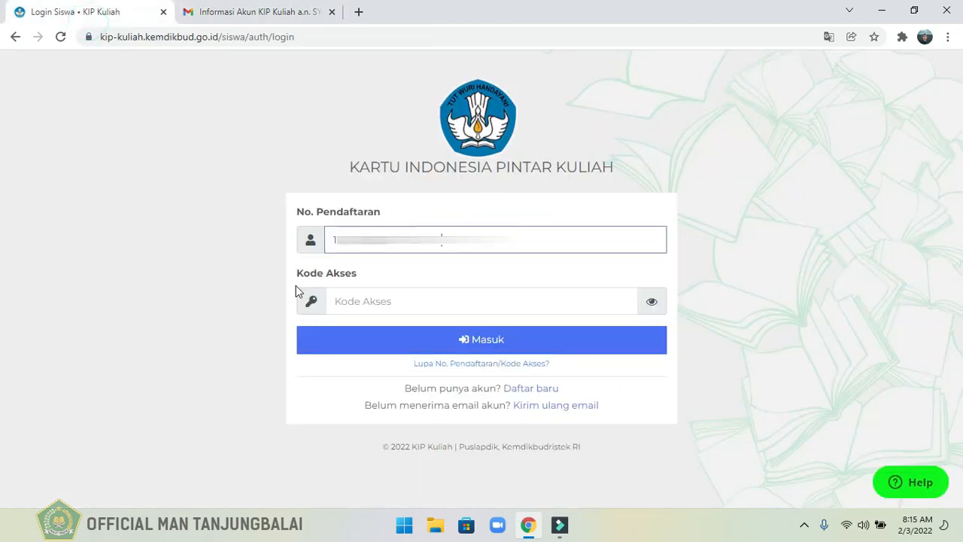
{"action": "left_click", "coordinate": [349, 305]}
{"action": "key", "text": "ctrl+v"}
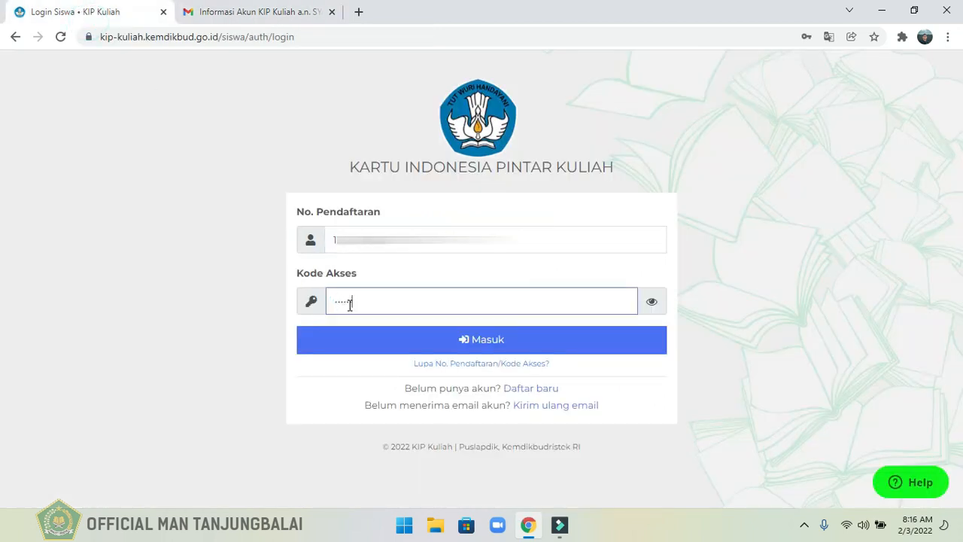
{"action": "left_click", "coordinate": [417, 354]}
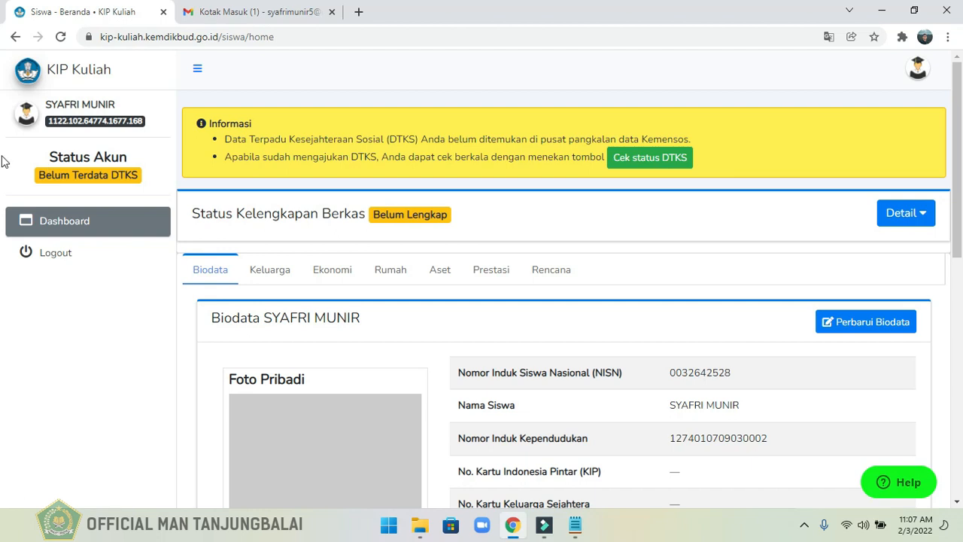
Check the account's DTKS status and the file completeness status on the student dashboard.
{"action": "left_click", "coordinate": [39, 179]}
{"action": "left_click_drag", "start_coordinate": [41, 175], "coordinate": [138, 179]}
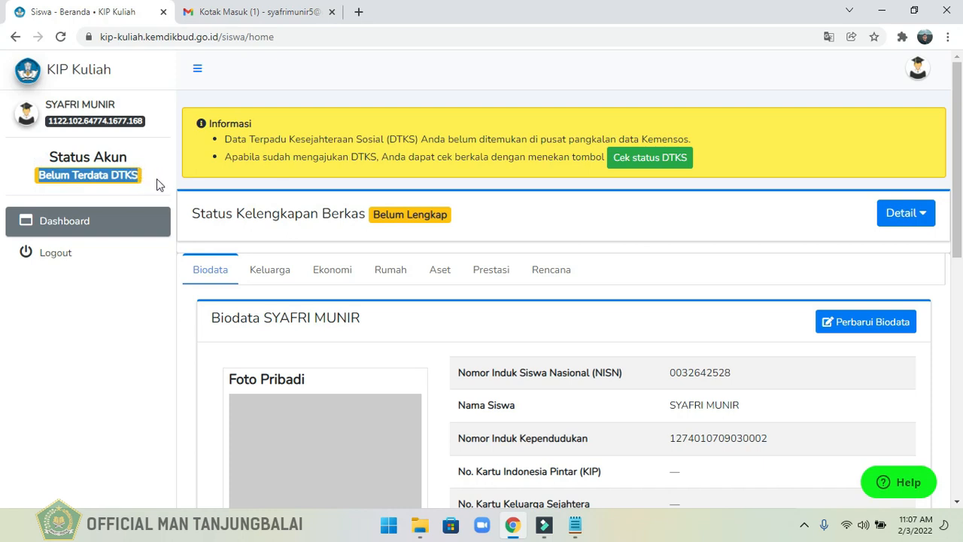
{"action": "left_click", "coordinate": [157, 179]}
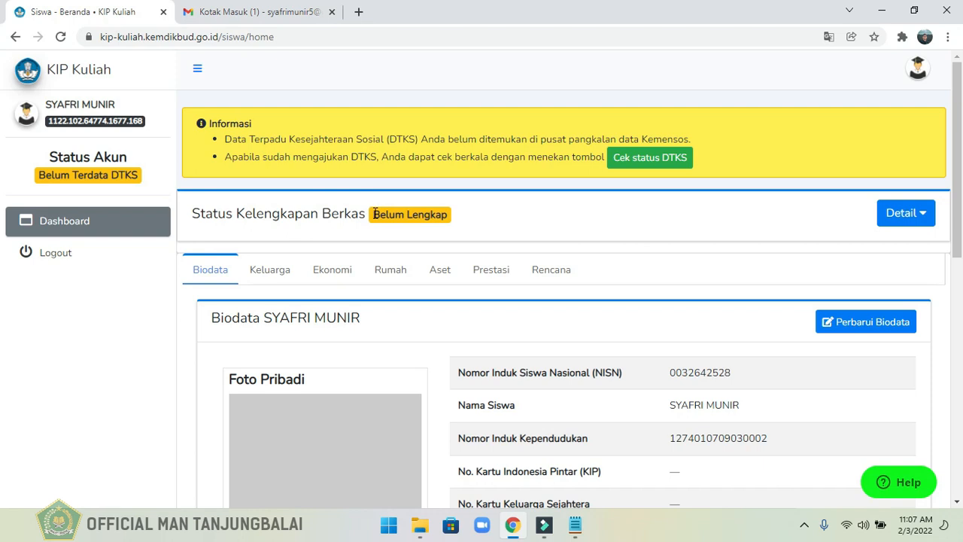
{"action": "left_click_drag", "start_coordinate": [374, 214], "coordinate": [449, 215]}
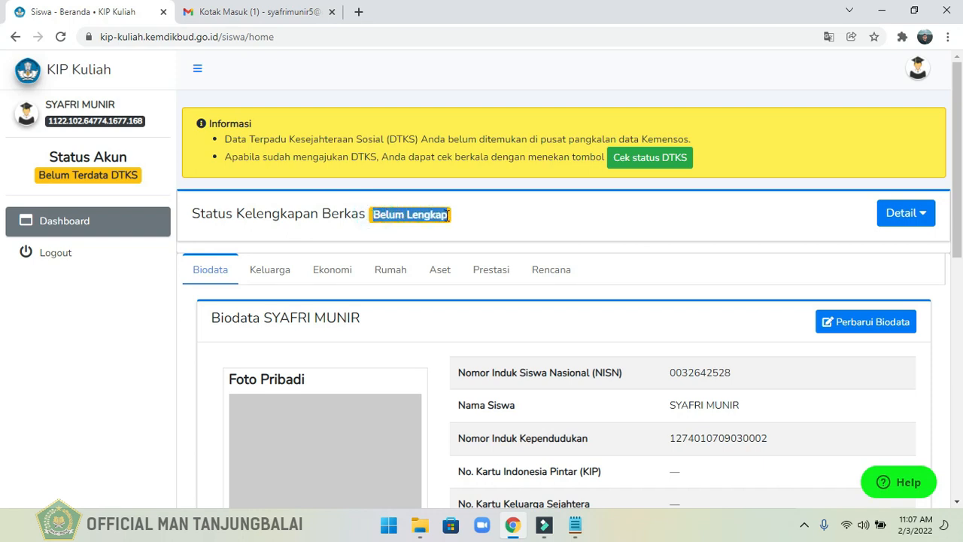
{"action": "left_click", "coordinate": [530, 216]}
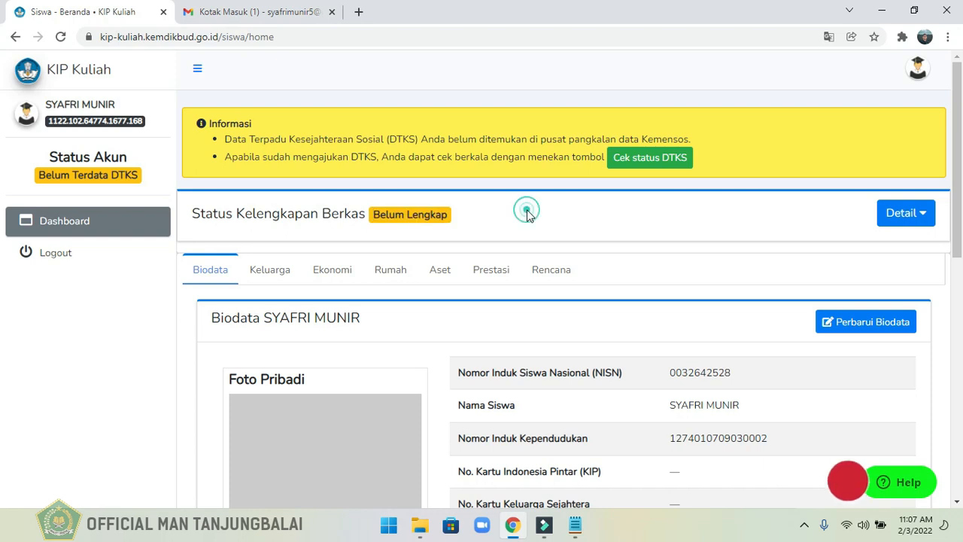
Open the student's Biodata section for updating.
{"action": "left_click", "coordinate": [960, 166]}
{"action": "left_click_drag", "start_coordinate": [961, 172], "coordinate": [962, 222]}
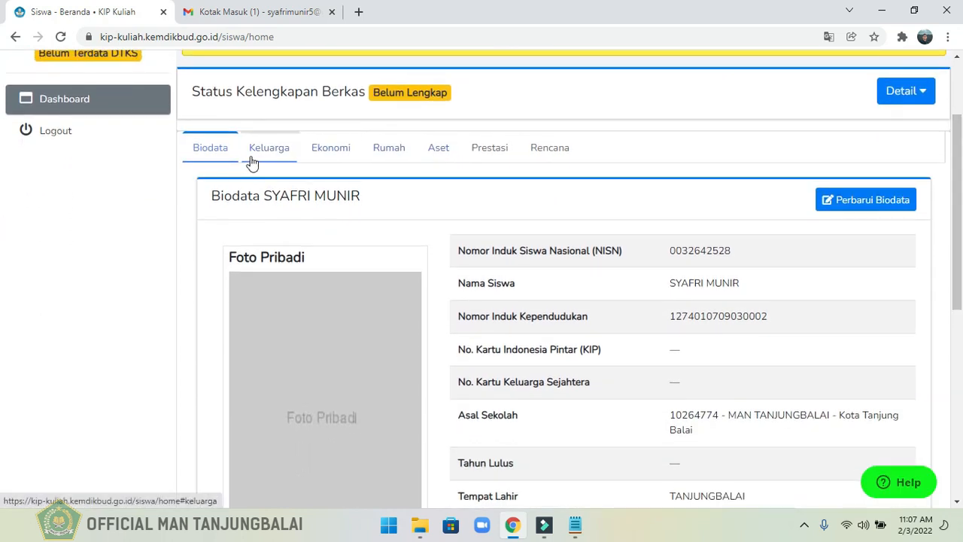
{"action": "left_click", "coordinate": [214, 151]}
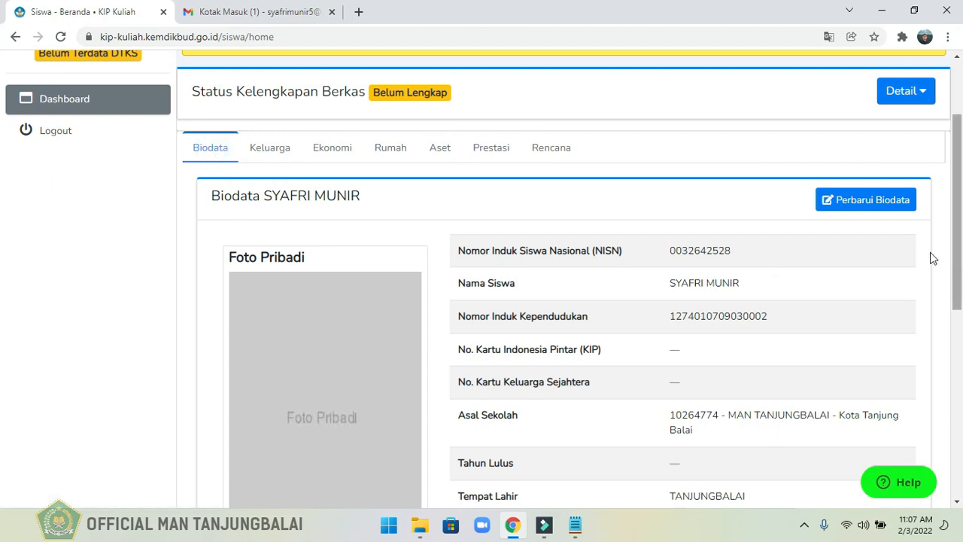
{"action": "left_click", "coordinate": [860, 214]}
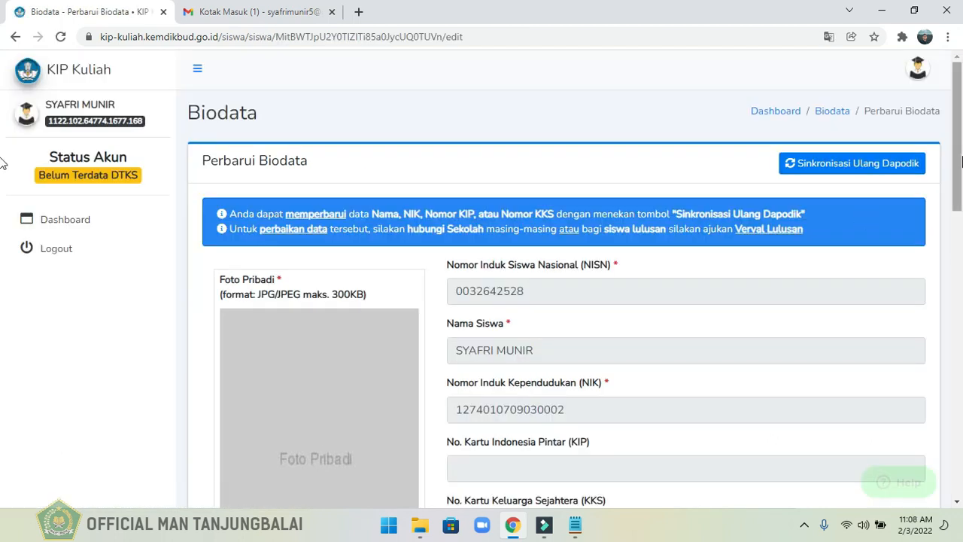
Upload the FOTO.JPG image from the desktop folder BERKAS KIP KULIAH as the student's personal photo.
{"action": "scroll", "coordinate": [961, 162], "scroll_direction": "down", "scroll_amount": 3}
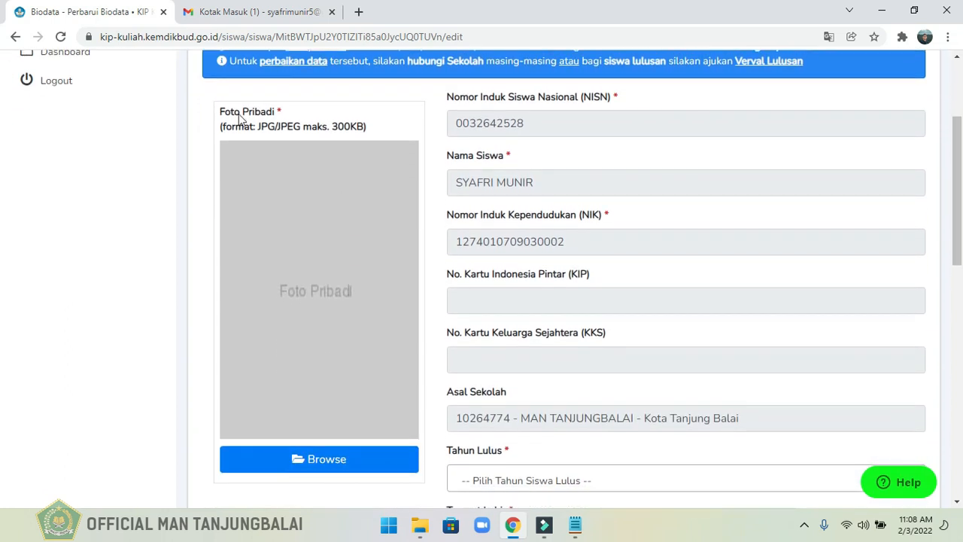
{"action": "left_click", "coordinate": [319, 465]}
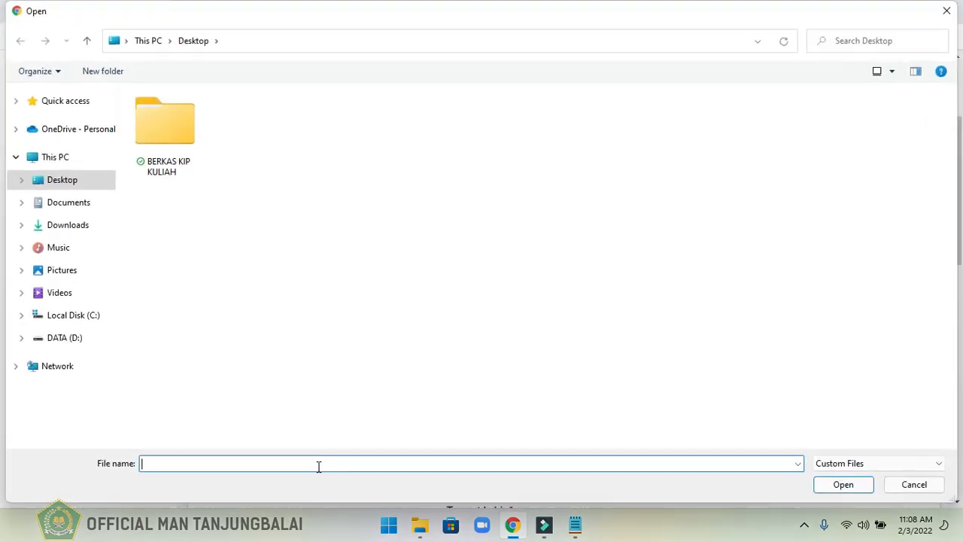
{"action": "double_click", "coordinate": [177, 142]}
{"action": "double_click", "coordinate": [314, 124]}
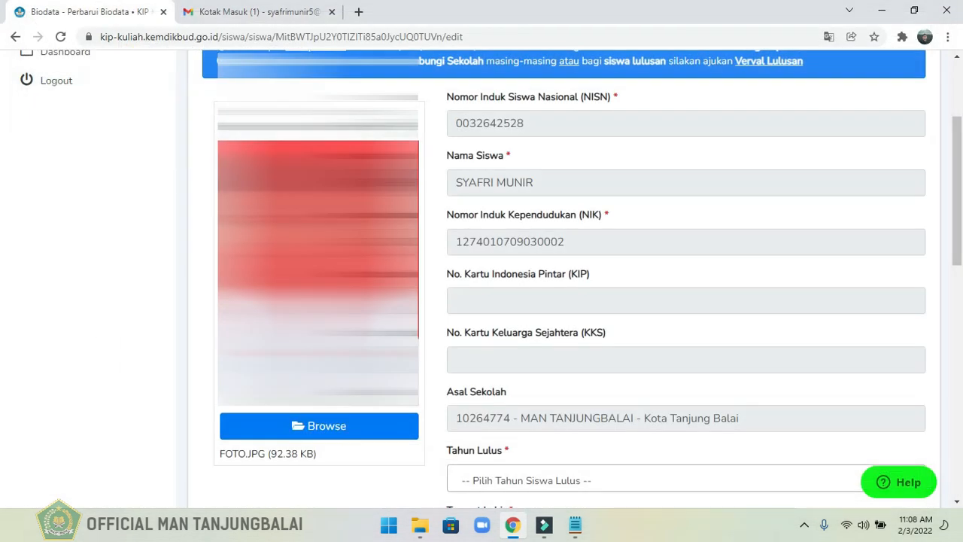
Set the graduation year (Tahun Lulus) to 2022 and the religion (Agama) to Islam.
{"action": "left_click_drag", "start_coordinate": [959, 233], "coordinate": [958, 345]}
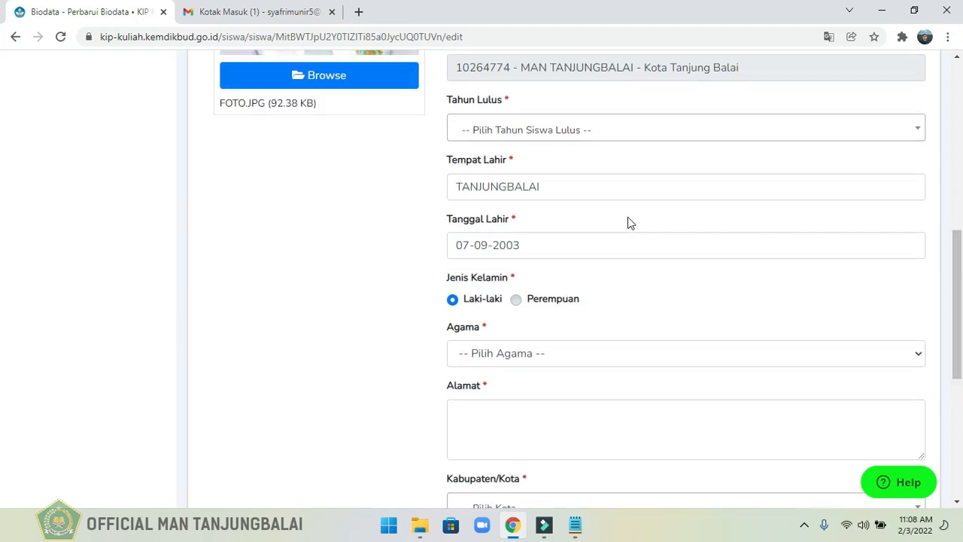
{"action": "left_click", "coordinate": [541, 136]}
{"action": "left_click", "coordinate": [505, 205]}
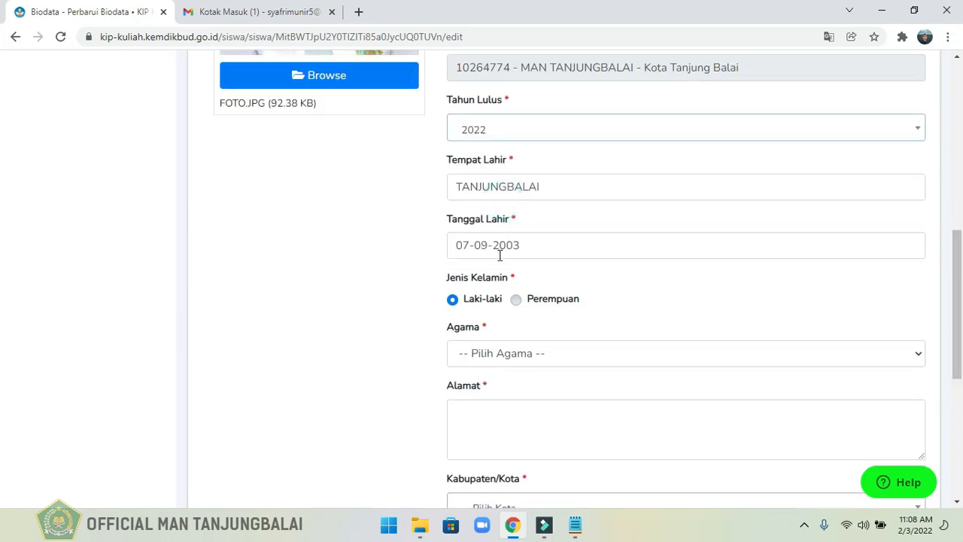
{"action": "left_click", "coordinate": [484, 355]}
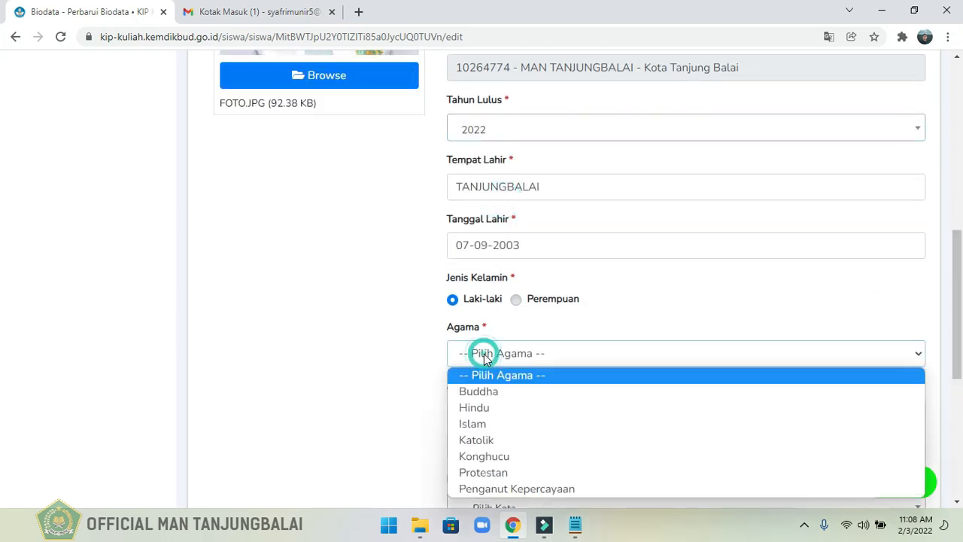
{"action": "left_click", "coordinate": [490, 424]}
Fill in the student's street address and select Kota Tanjung Balai - Sumatera Utara as the Kabupaten/Kota.
{"action": "left_click_drag", "start_coordinate": [959, 323], "coordinate": [959, 380]}
{"action": "left_click", "coordinate": [564, 325]}
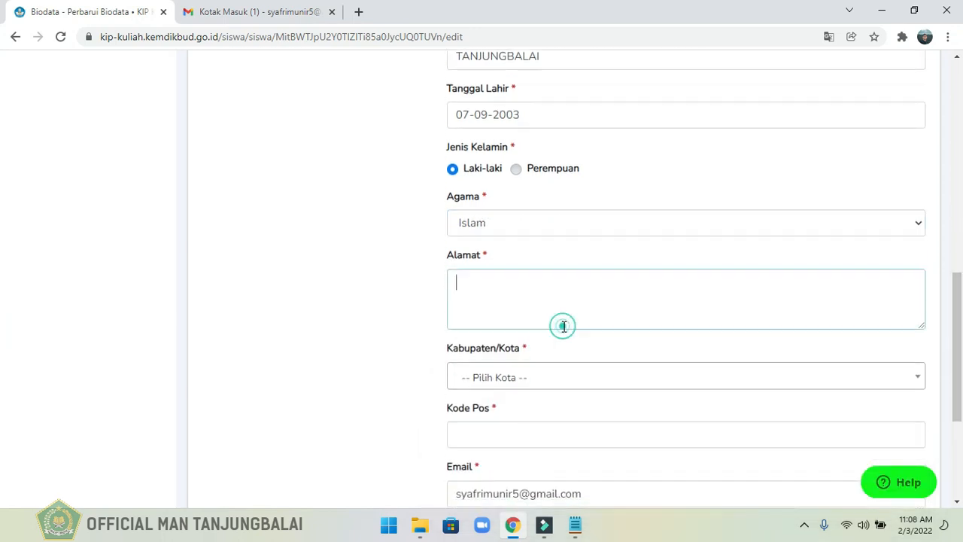
{"action": "left_click", "coordinate": [510, 381]}
{"action": "type", "text": "T"}
Enter the student's postal code and mobile number (No Handphone), and save the updated biodata.
{"action": "left_click", "coordinate": [529, 238]}
{"action": "type", "text": "21316"}
{"action": "left_click", "coordinate": [476, 418]}
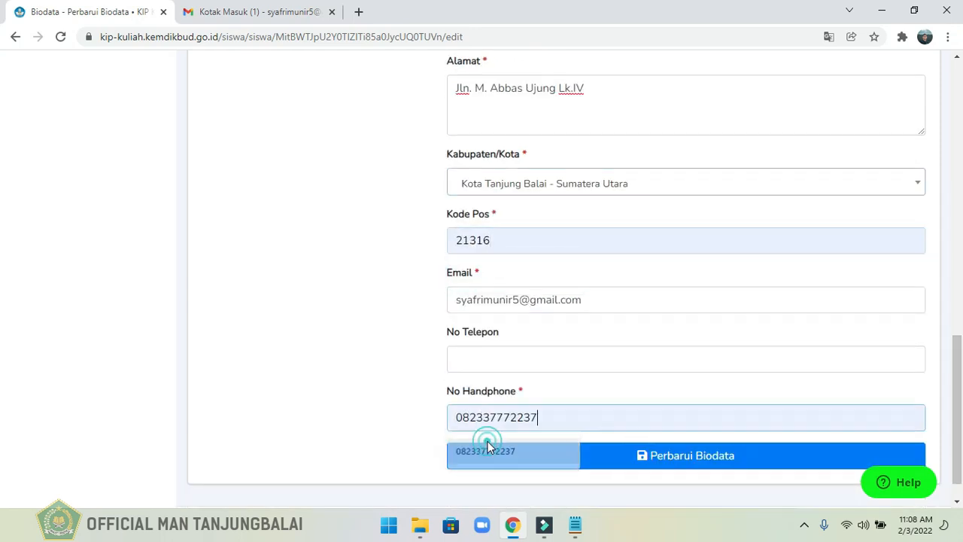
{"action": "left_click", "coordinate": [481, 450]}
{"action": "left_click", "coordinate": [645, 456]}
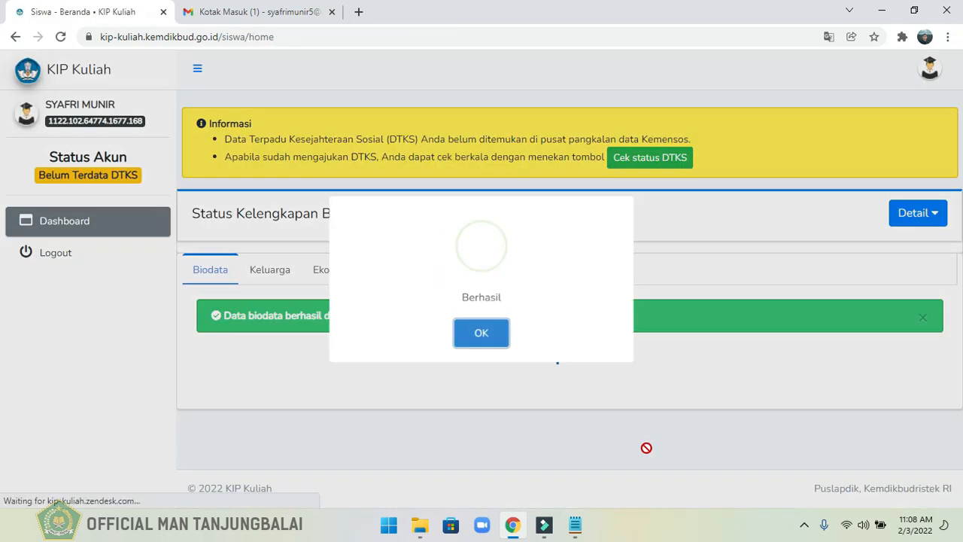
{"action": "left_click", "coordinate": [482, 343]}
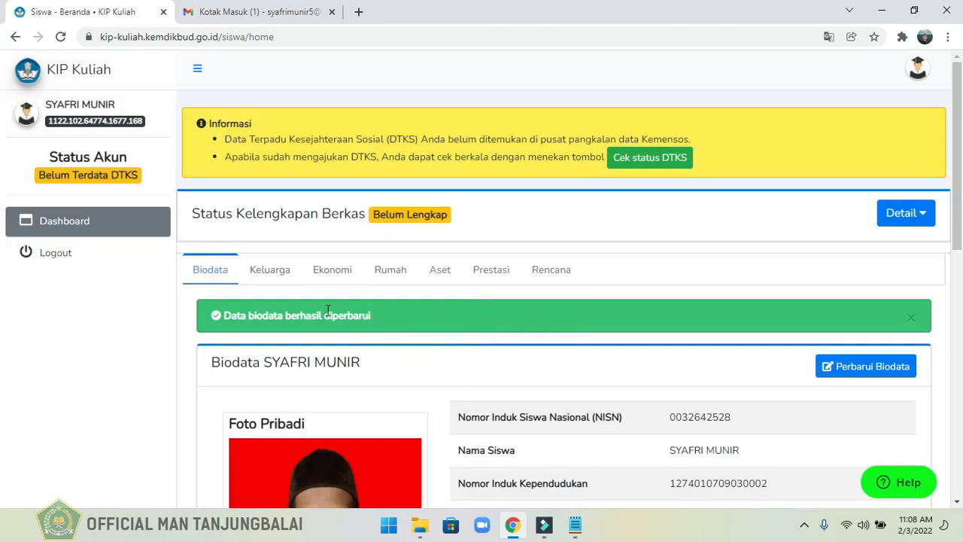
Open the student's Keluarga (family) data for updating.
{"action": "left_click", "coordinate": [269, 271]}
{"action": "left_click_drag", "start_coordinate": [961, 111], "coordinate": [961, 174]}
{"action": "left_click", "coordinate": [836, 247]}
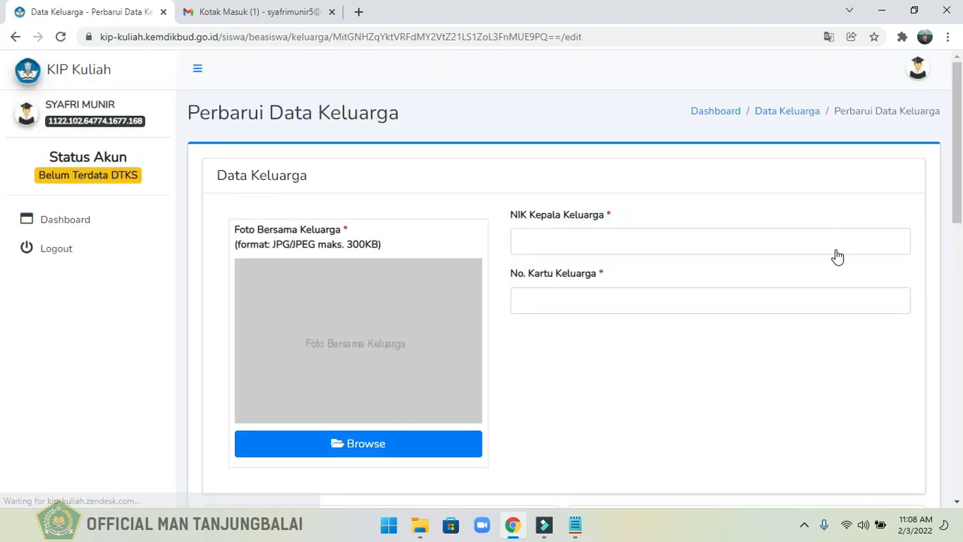
Upload FOTO KELUARGA.jpg from the desktop folder BERKAS KIP KULIAH as the family photo (Foto Bersama Keluarga).
{"action": "left_click", "coordinate": [386, 445]}
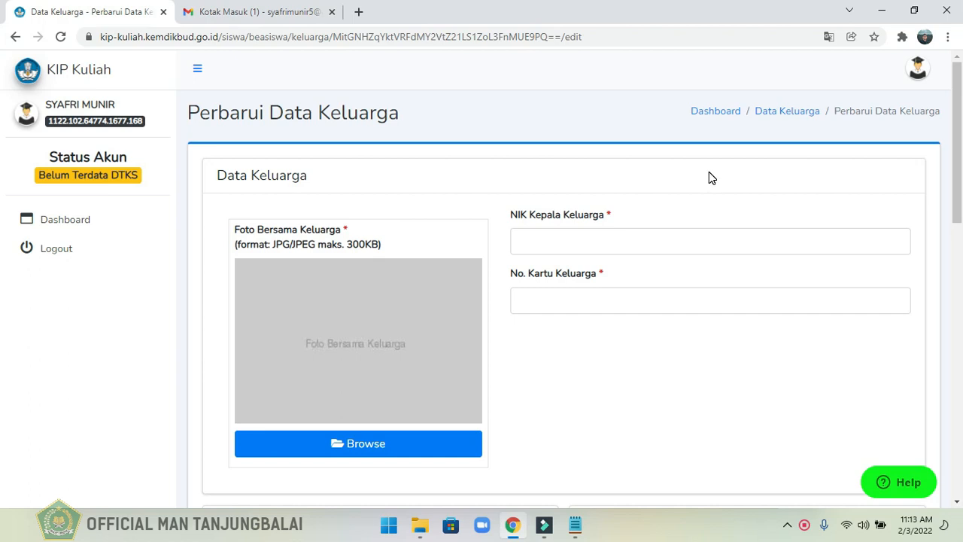
{"action": "left_click", "coordinate": [365, 445]}
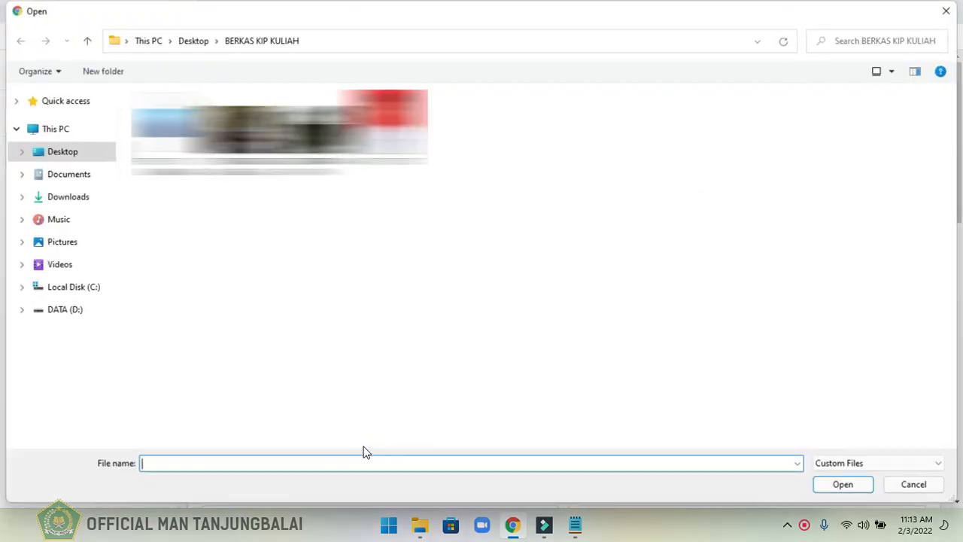
{"action": "double_click", "coordinate": [188, 143]}
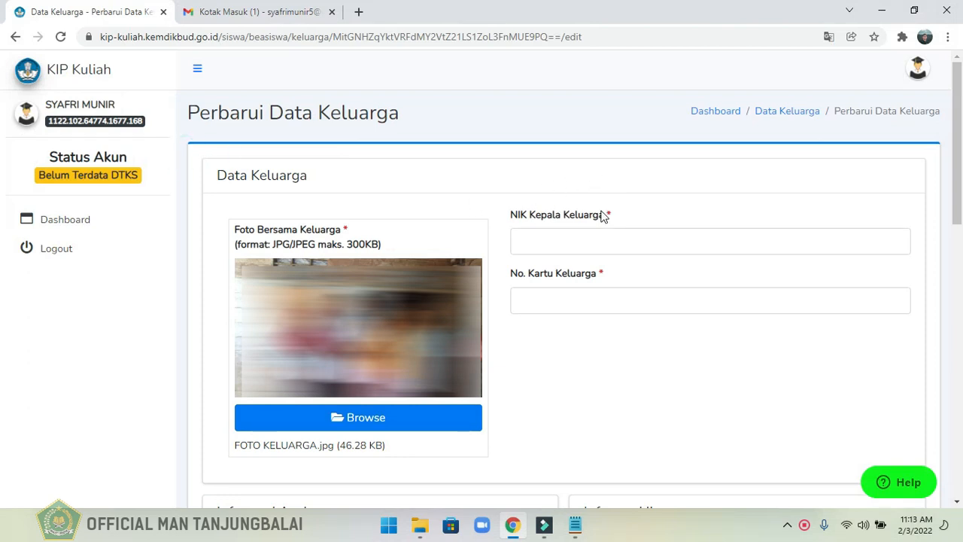
Enter the head of family's national ID number (NIK Kepala Keluarga) and the family card number (No. Kartu Keluarga).
{"action": "left_click", "coordinate": [571, 239]}
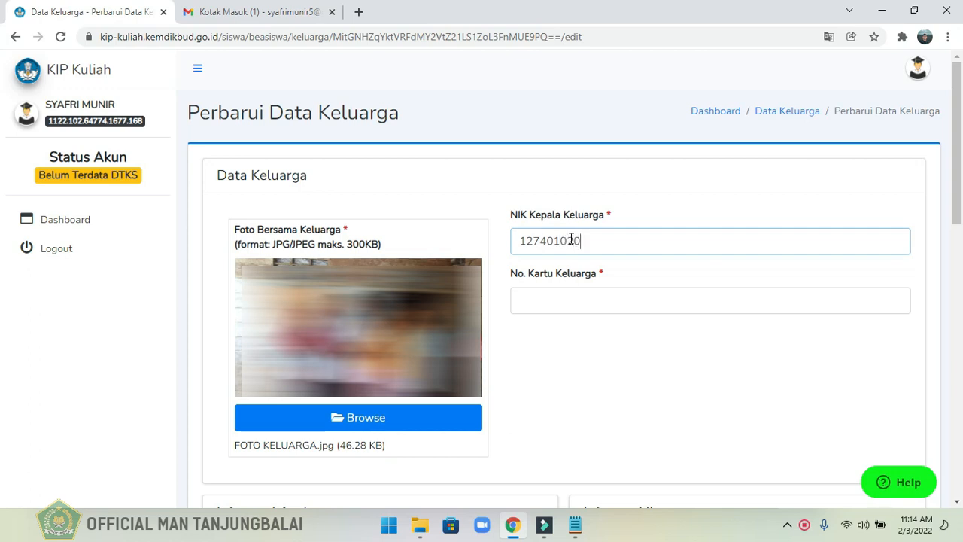
{"action": "left_click", "coordinate": [571, 296]}
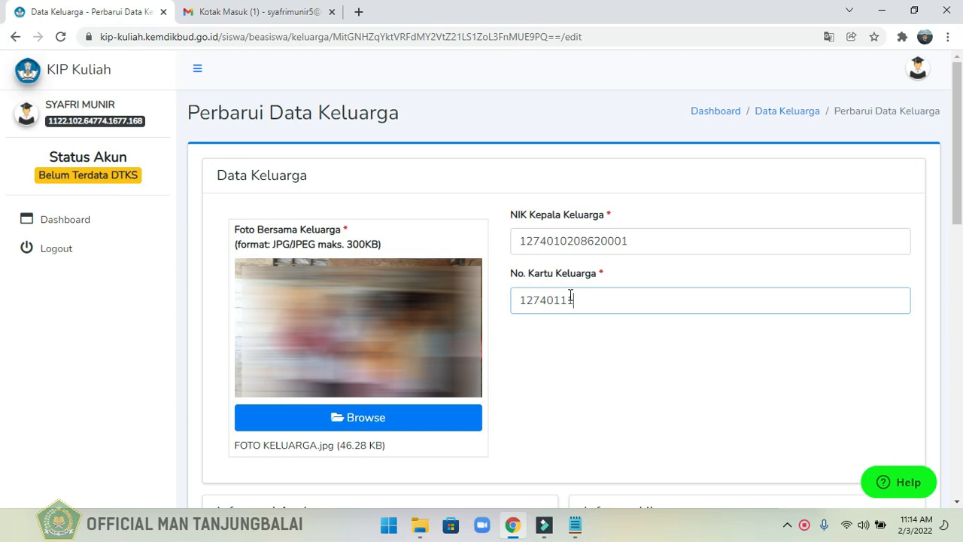
{"action": "type", "text": "80003"}
Enter the father's name and set his Status Hubungan to Ayah Kandung.
{"action": "left_click_drag", "start_coordinate": [958, 205], "coordinate": [961, 341]}
{"action": "left_click", "coordinate": [288, 167]}
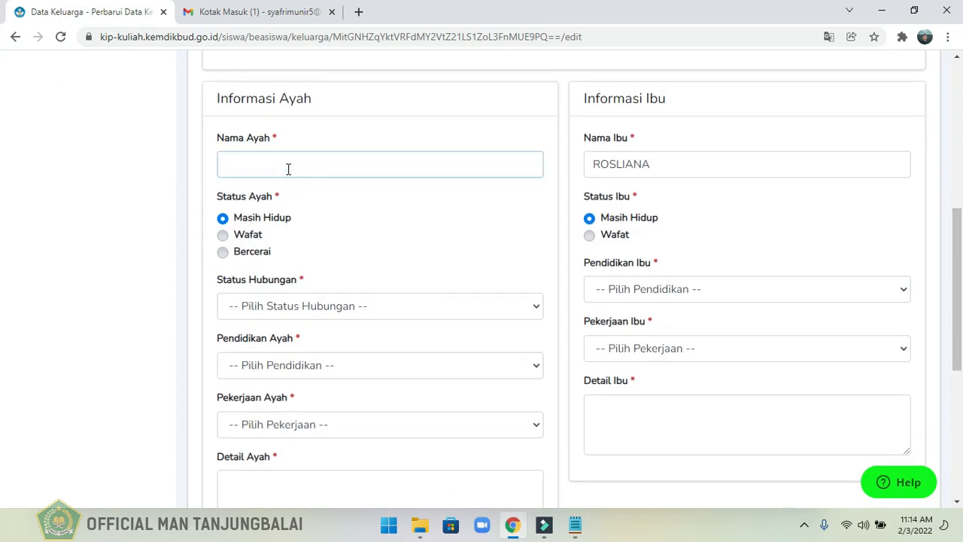
{"action": "type", "text": "RIDWA"}
{"action": "left_click", "coordinate": [300, 305]}
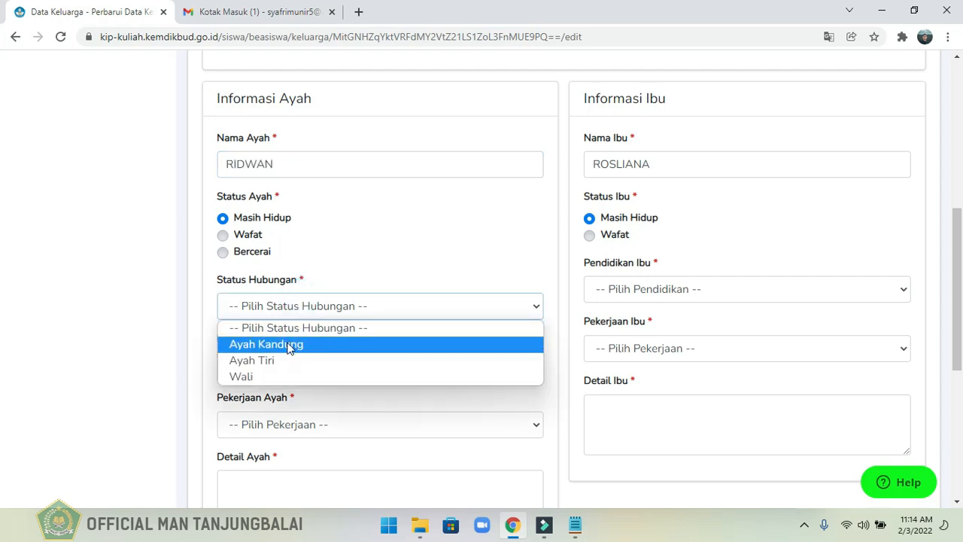
{"action": "left_click", "coordinate": [288, 342]}
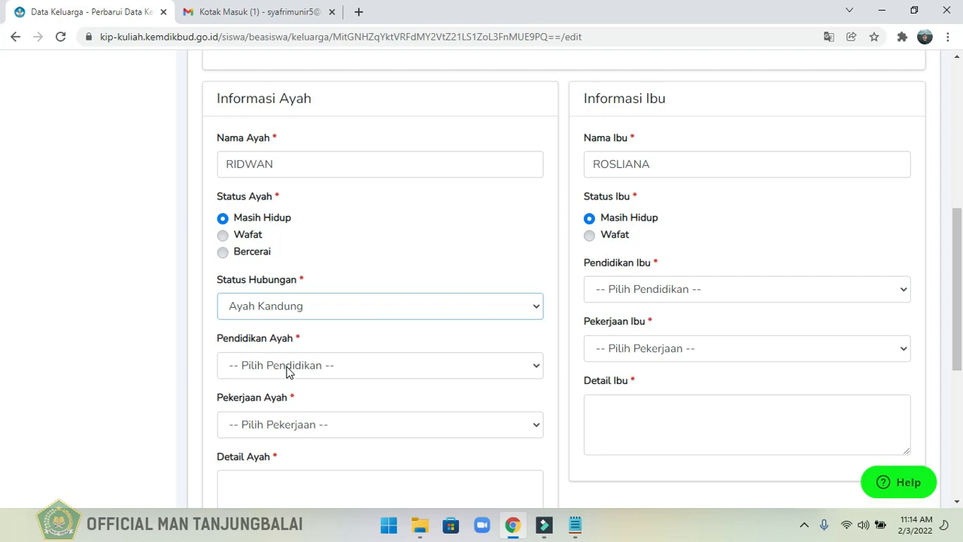
Set the father's education to SMA/MA / Sederajat and his occupation to Lainnya.
{"action": "left_click", "coordinate": [289, 367]}
{"action": "left_click", "coordinate": [269, 246]}
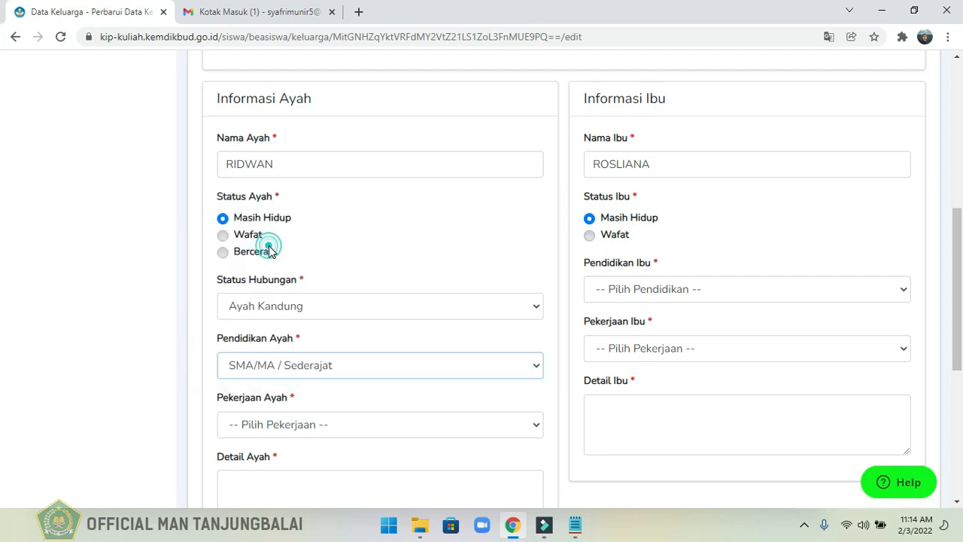
{"action": "left_click", "coordinate": [348, 429]}
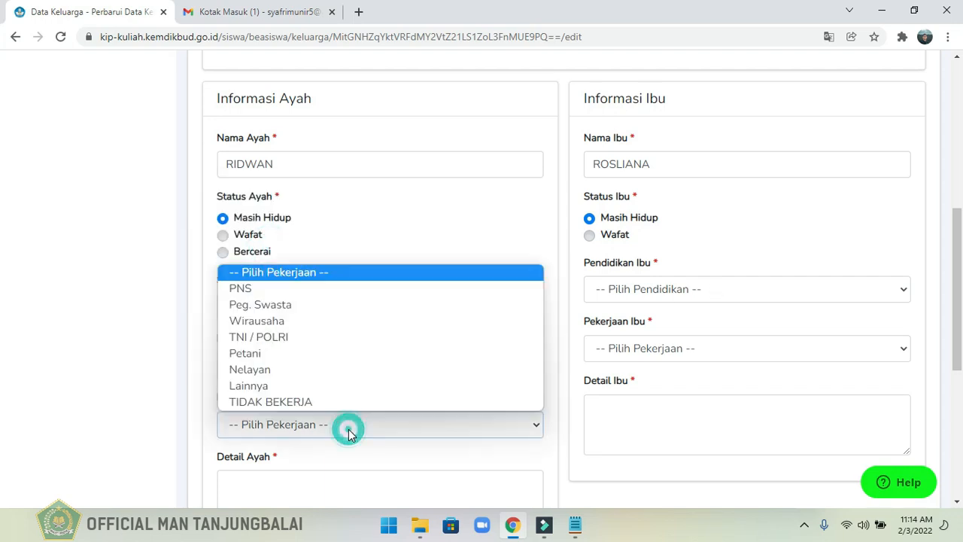
{"action": "left_click", "coordinate": [348, 429]}
{"action": "left_click", "coordinate": [348, 429]}
{"action": "left_click", "coordinate": [263, 386]}
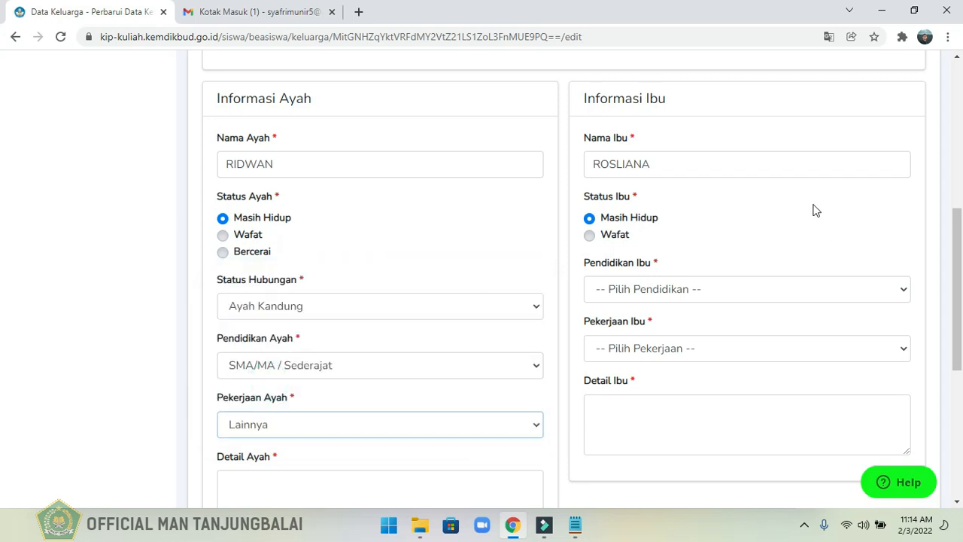
Paste the Detail Ayah description: retired PNS school administrator of golongan II, aged 60, pension about 2 juta, healthy; review the text.
{"action": "left_click_drag", "start_coordinate": [959, 239], "coordinate": [960, 290]}
{"action": "left_click", "coordinate": [353, 404]}
{"action": "left_click", "coordinate": [353, 403]}
{"action": "key", "text": "ctrl+v"}
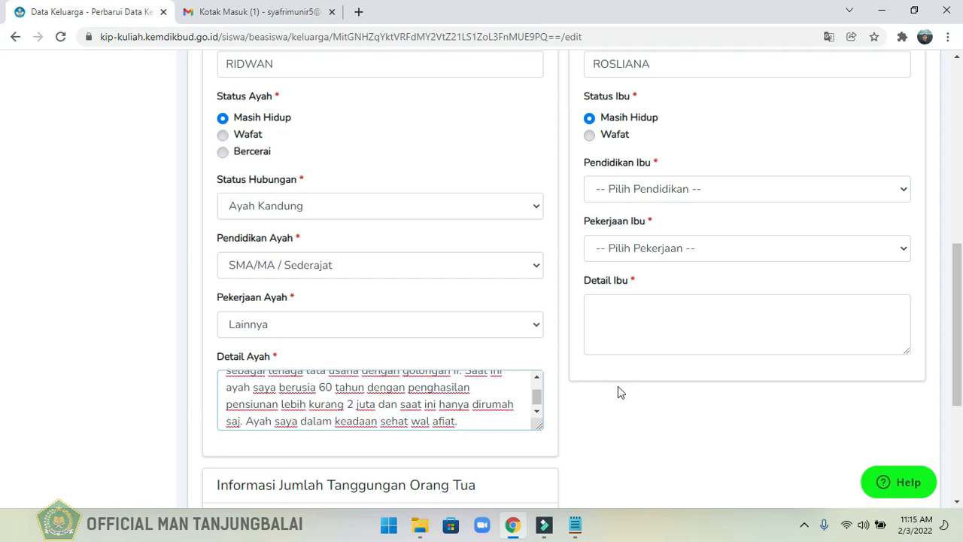
{"action": "left_click_drag", "start_coordinate": [539, 401], "coordinate": [539, 388]}
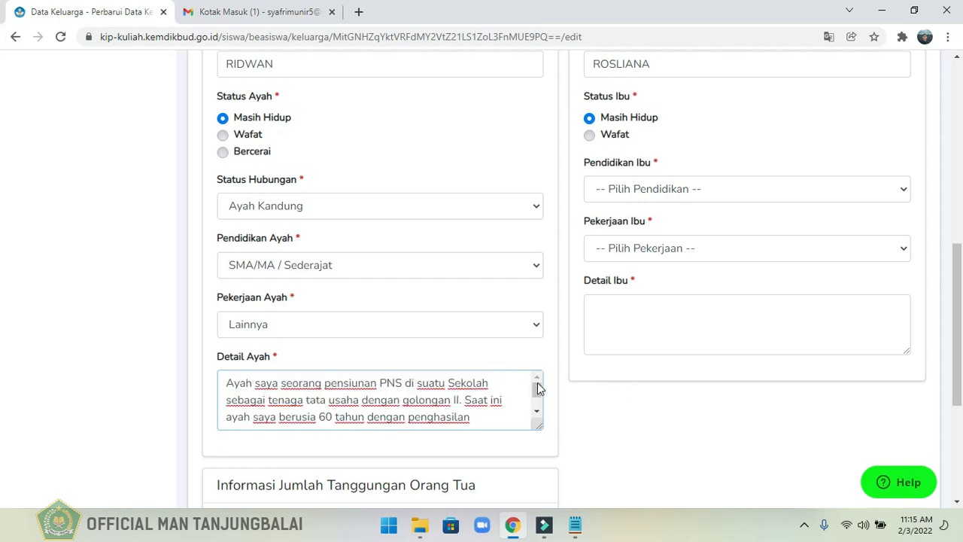
{"action": "left_click", "coordinate": [539, 428]}
Complete the mother's information with education SMA/MA / Sederajat, occupation TIDAK BEKERJA and a pasted description of a healthy 58-year-old who runs the household.
{"action": "left_click", "coordinate": [627, 194]}
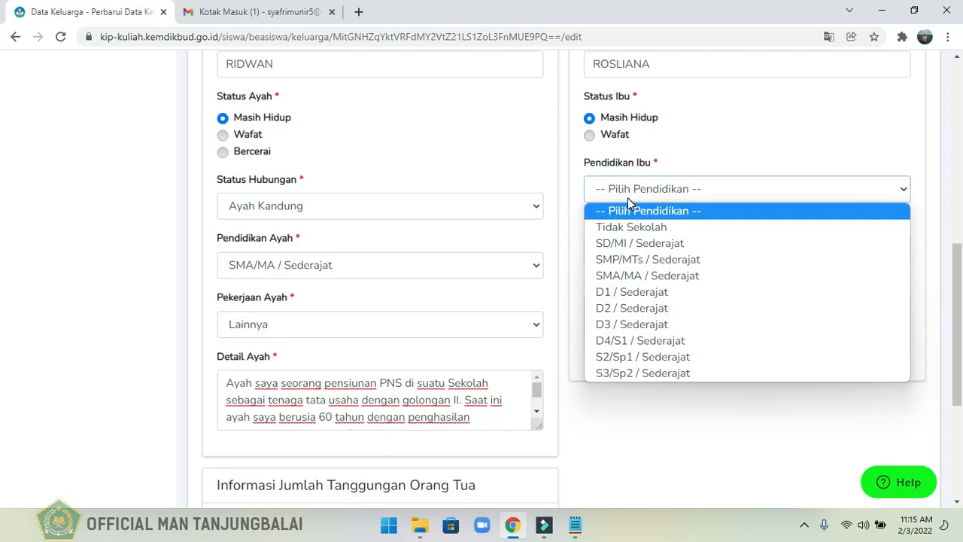
{"action": "left_click", "coordinate": [640, 273]}
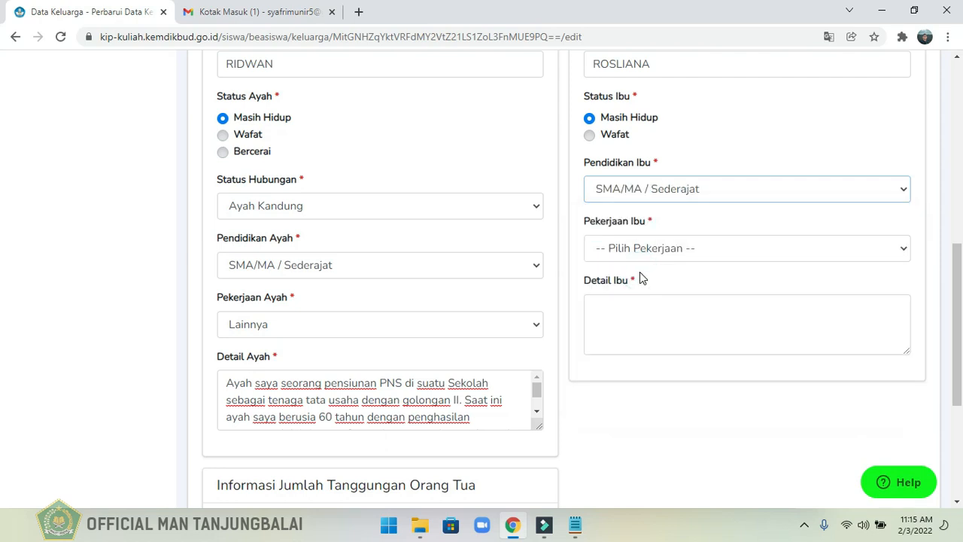
{"action": "left_click", "coordinate": [622, 248]}
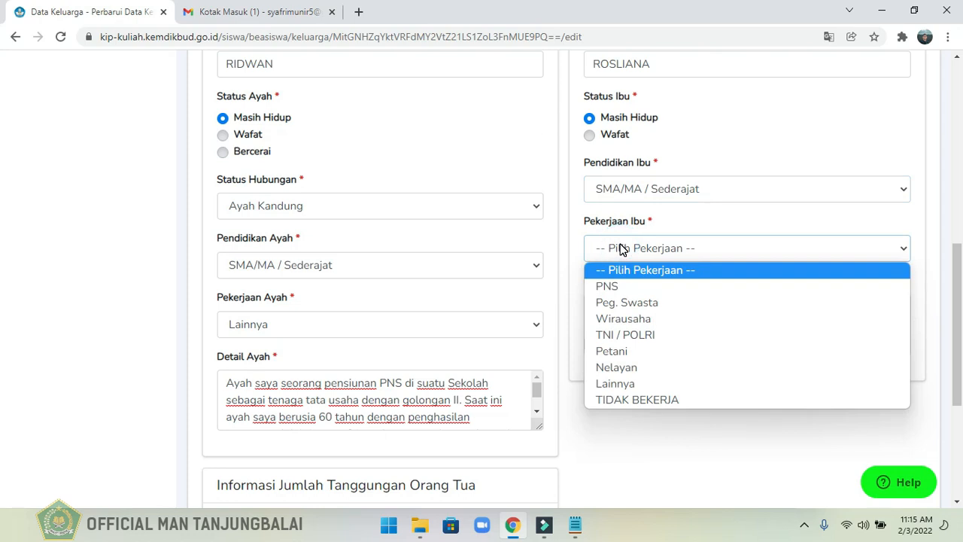
{"action": "left_click", "coordinate": [650, 400]}
{"action": "left_click", "coordinate": [720, 309]}
{"action": "key", "text": "ctrl+v"}
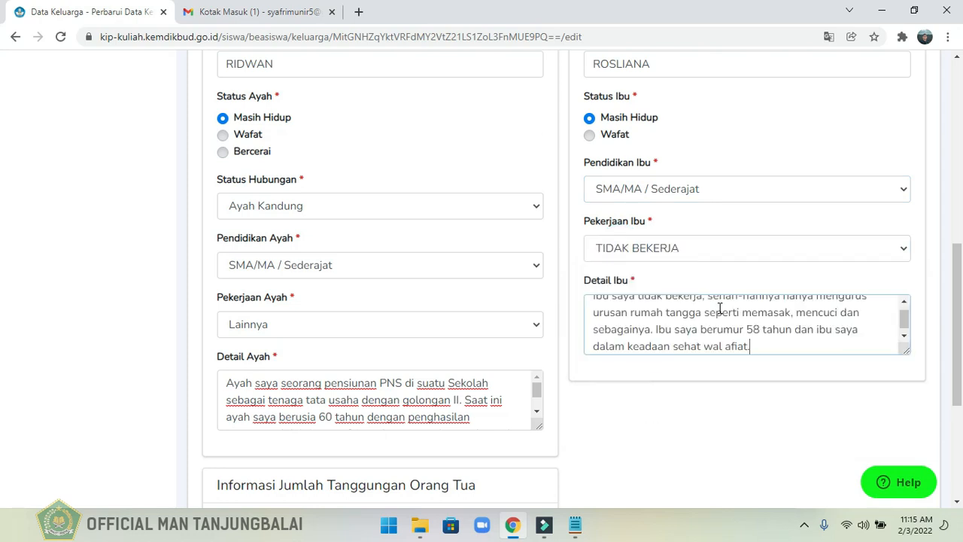
Set the parents' number of dependents (Jumlah Tanggungan) to 3 and save the family data.
{"action": "left_click_drag", "start_coordinate": [961, 308], "coordinate": [961, 384]}
{"action": "left_click", "coordinate": [378, 360]}
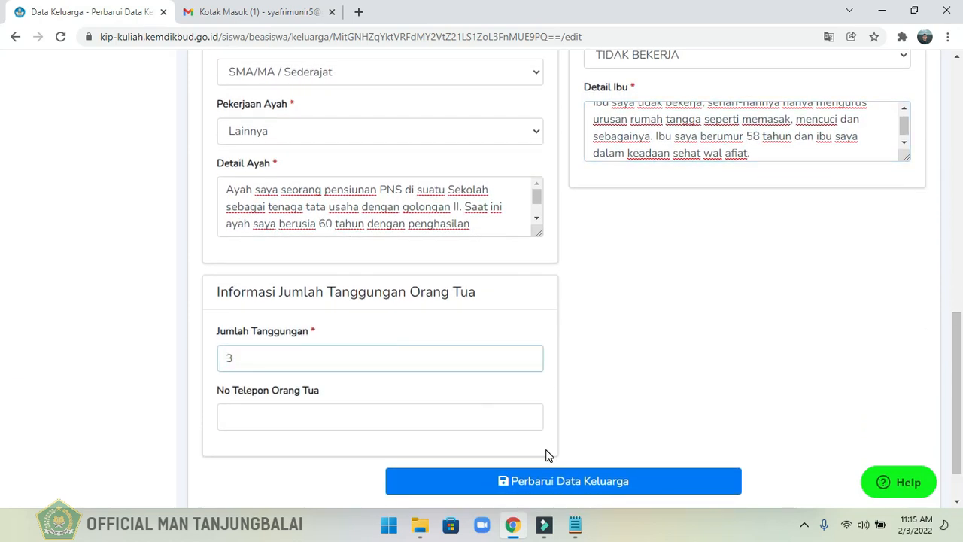
{"action": "left_click", "coordinate": [545, 489]}
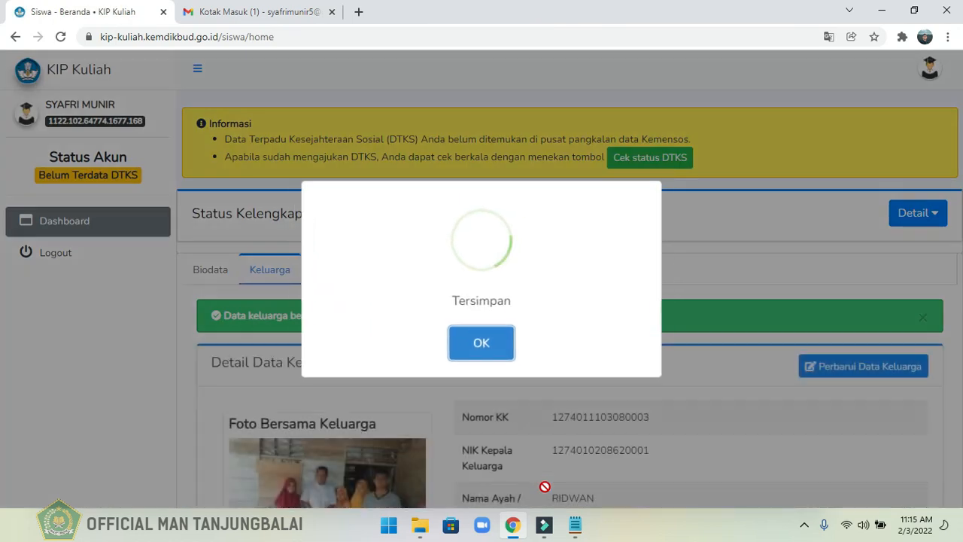
{"action": "left_click", "coordinate": [482, 346]}
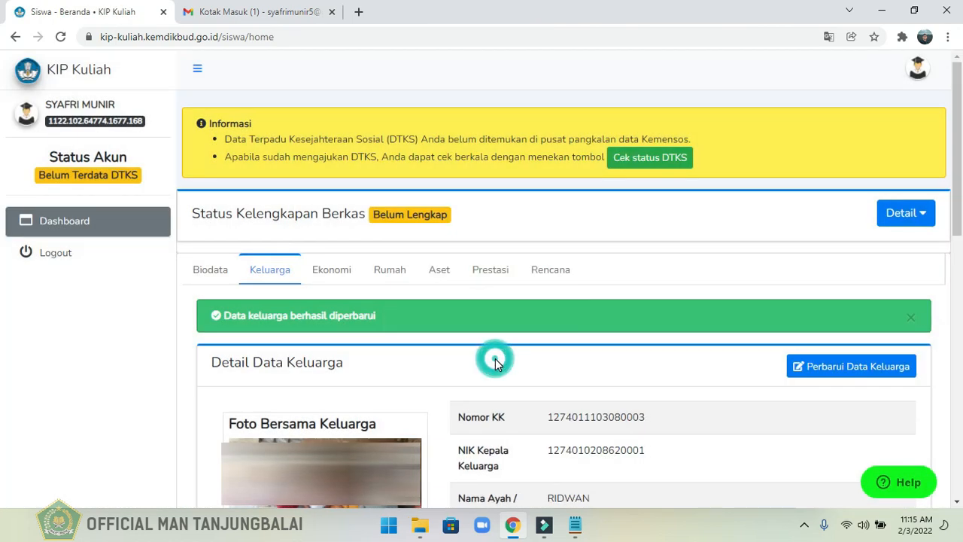
Open the student's Ekonomi (economic) data for updating.
{"action": "left_click", "coordinate": [332, 279]}
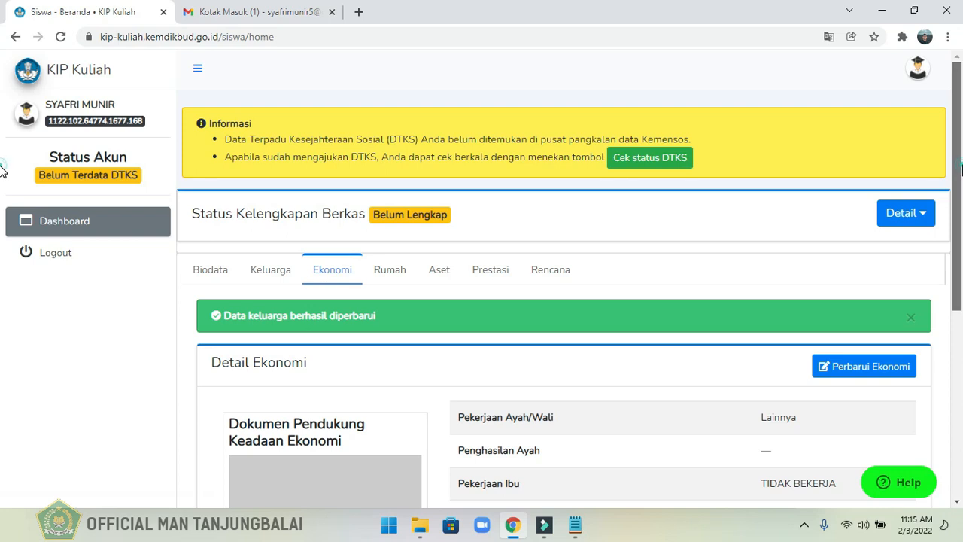
{"action": "left_click_drag", "start_coordinate": [961, 172], "coordinate": [961, 247]}
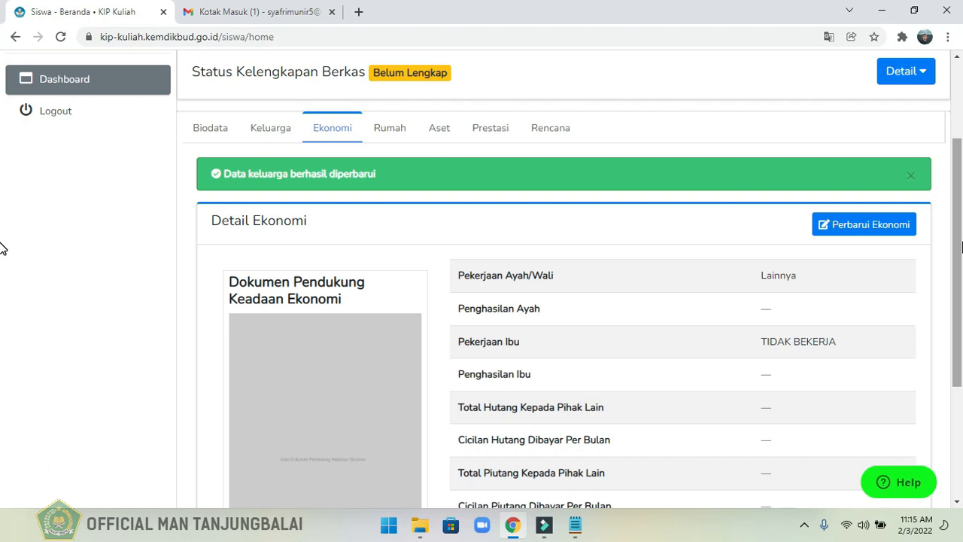
{"action": "left_click", "coordinate": [866, 236]}
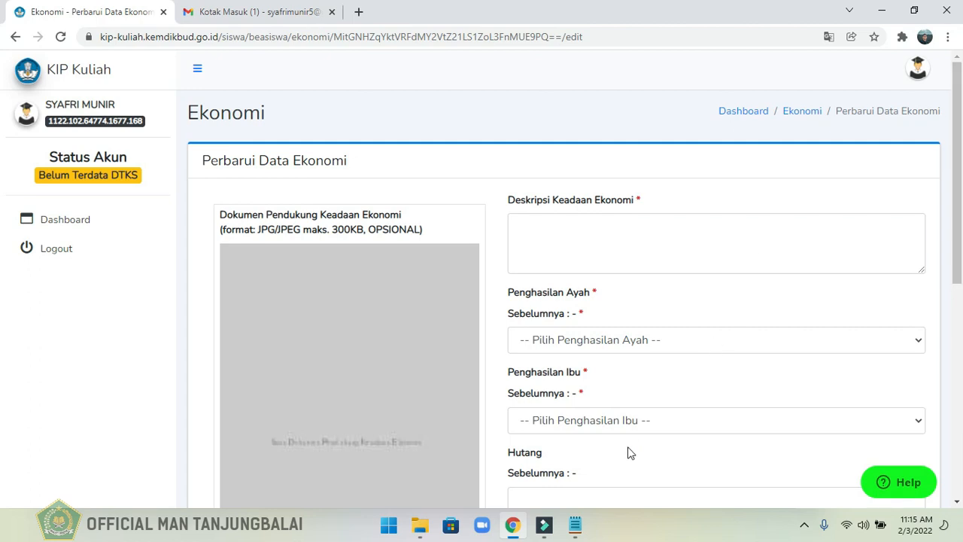
Paste the Deskripsi Keadaan Ekonomi text on the low-income family and its SKTM document, and enlarge the text area to show it all.
{"action": "left_click", "coordinate": [755, 249]}
{"action": "key", "text": "ctrl+v"}
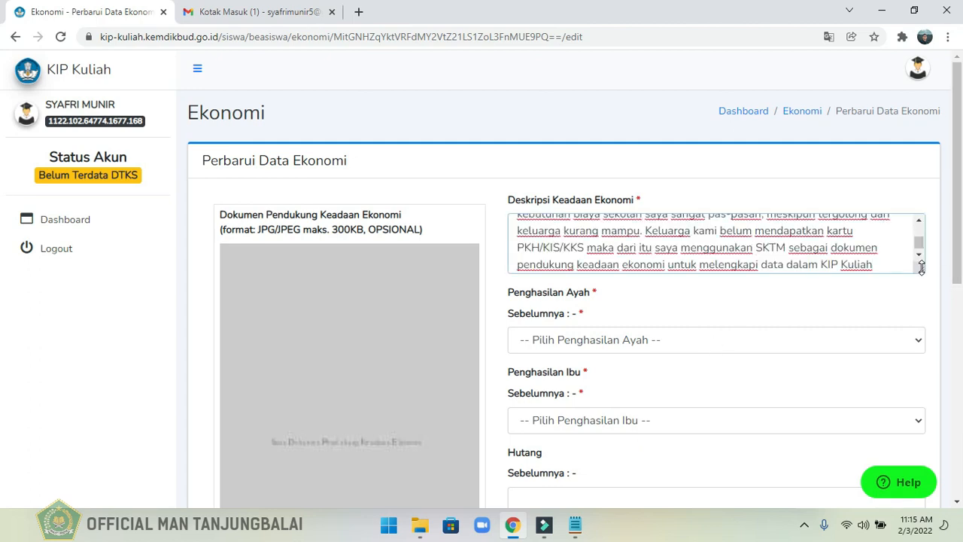
{"action": "left_click_drag", "start_coordinate": [921, 268], "coordinate": [925, 346]}
Set the father's income to Rp. 1.750.001 - Rp. 2.000.000 and the mother's income to Tidak Berpenghasilan.
{"action": "scroll", "coordinate": [961, 252], "scroll_direction": "down", "scroll_amount": 2}
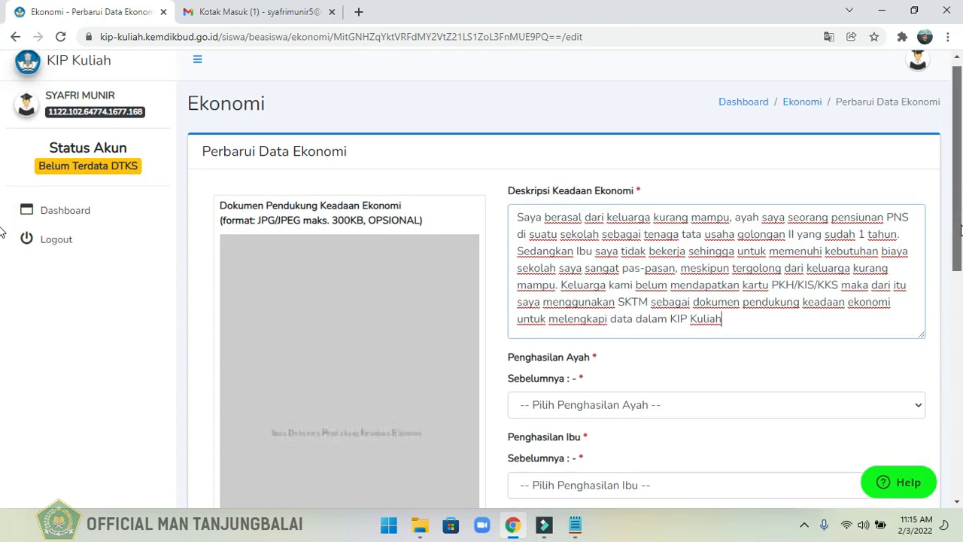
{"action": "scroll", "coordinate": [961, 241], "scroll_direction": "down", "scroll_amount": 3}
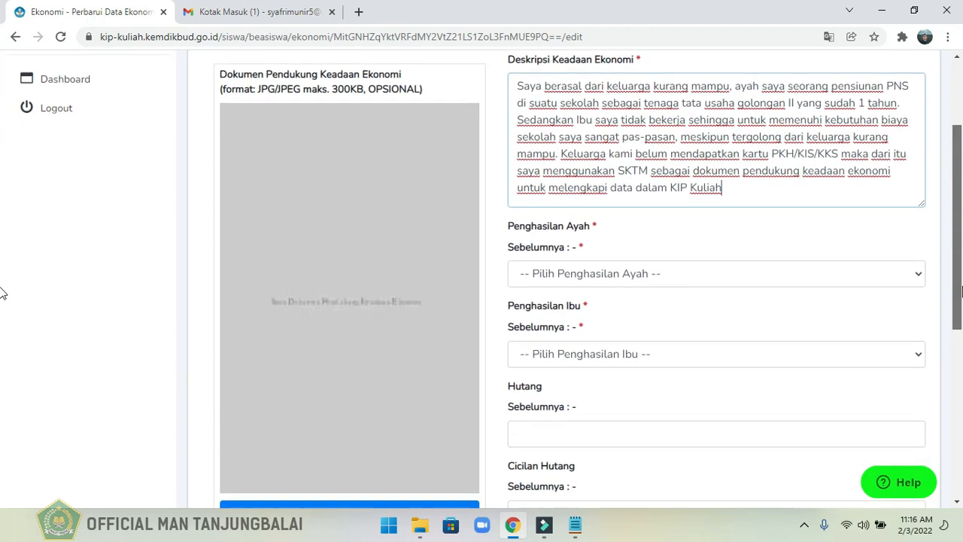
{"action": "left_click", "coordinate": [750, 269]}
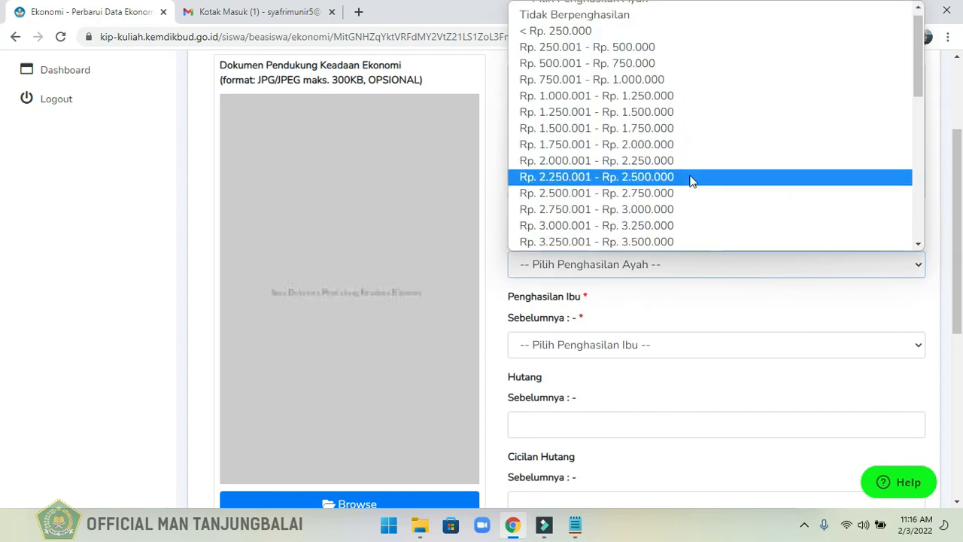
{"action": "left_click", "coordinate": [665, 143]}
{"action": "scroll", "coordinate": [712, 279], "scroll_direction": "down", "scroll_amount": 1}
{"action": "left_click", "coordinate": [708, 265]}
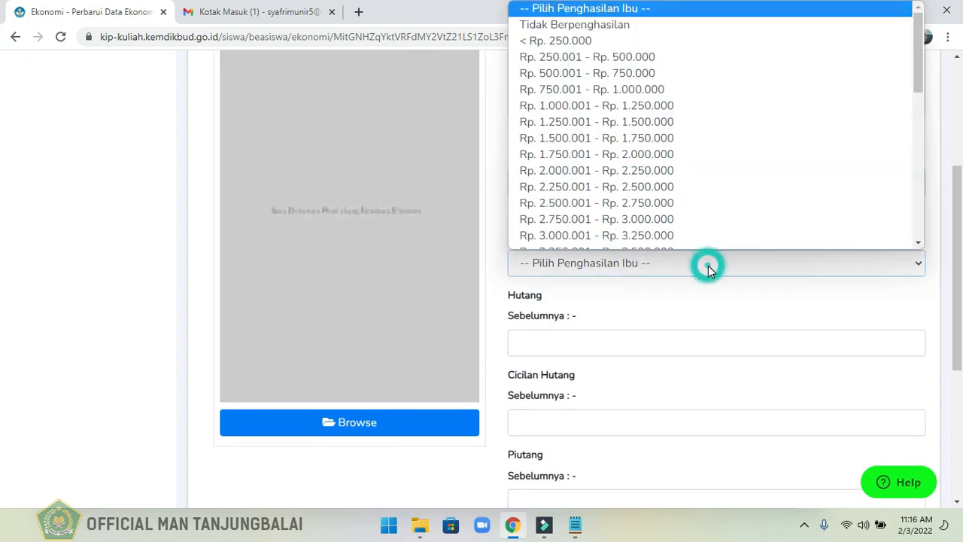
{"action": "left_click", "coordinate": [599, 18]}
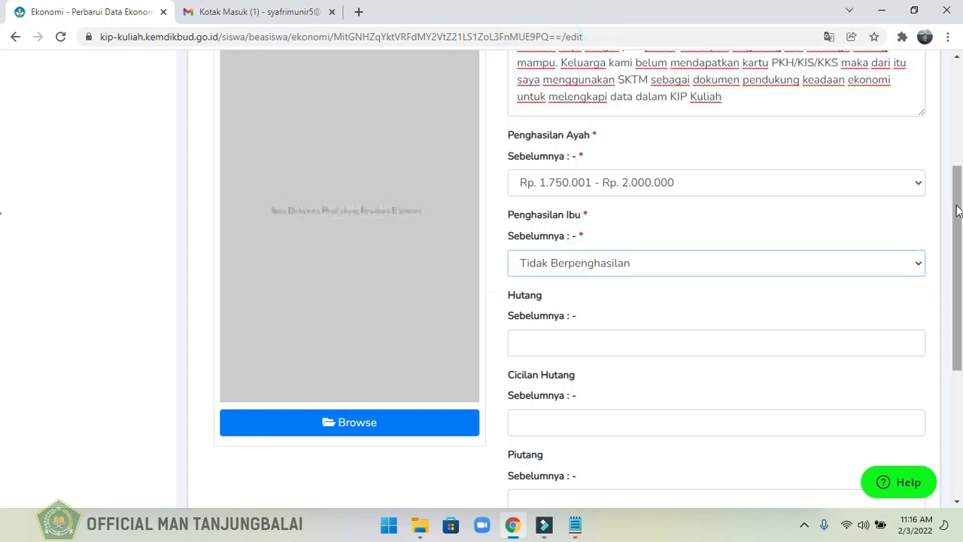
Save the economic data with the debt, receivable and family savings fields left blank.
{"action": "left_click_drag", "start_coordinate": [958, 213], "coordinate": [958, 309]}
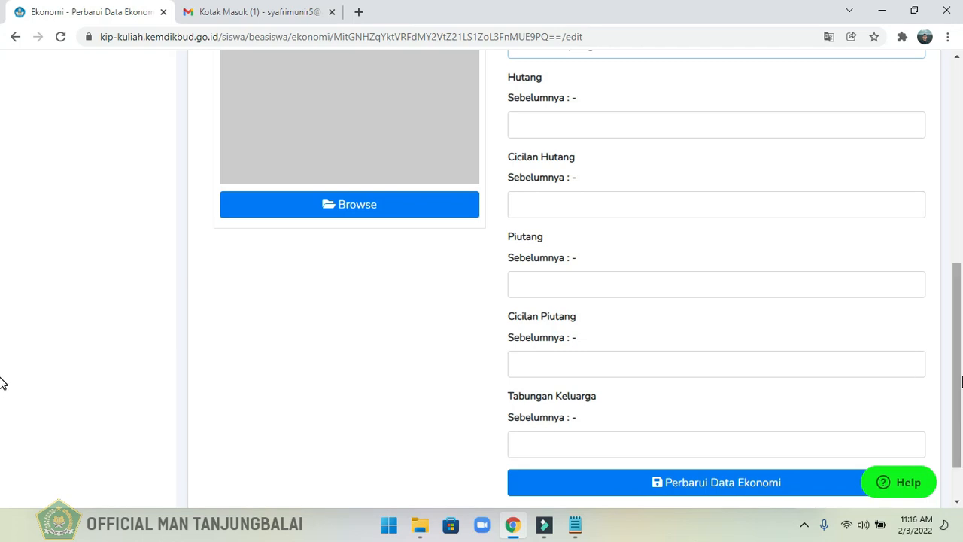
{"action": "scroll", "coordinate": [962, 382], "scroll_direction": "down", "scroll_amount": 1}
{"action": "left_click", "coordinate": [753, 420]}
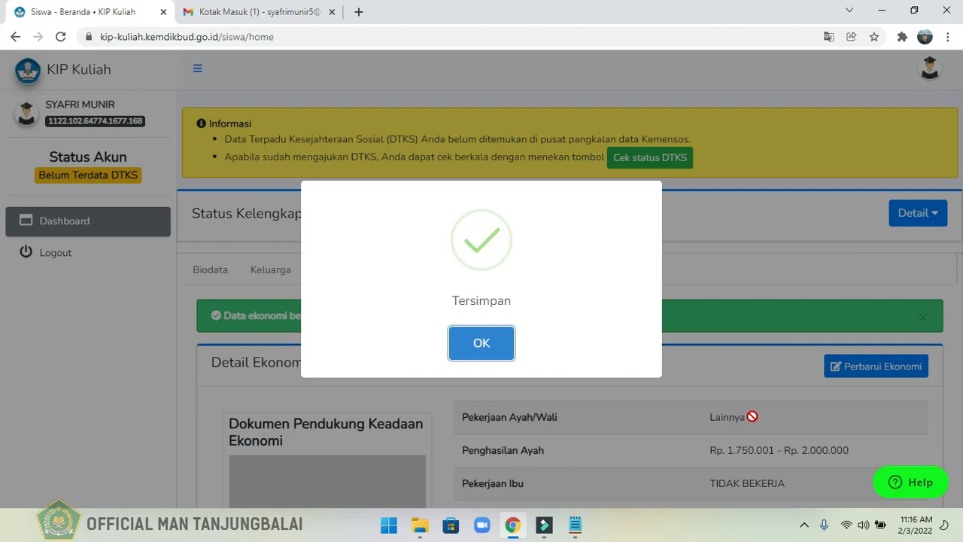
Open the student's Rumah (house) data for updating.
{"action": "left_click", "coordinate": [501, 364]}
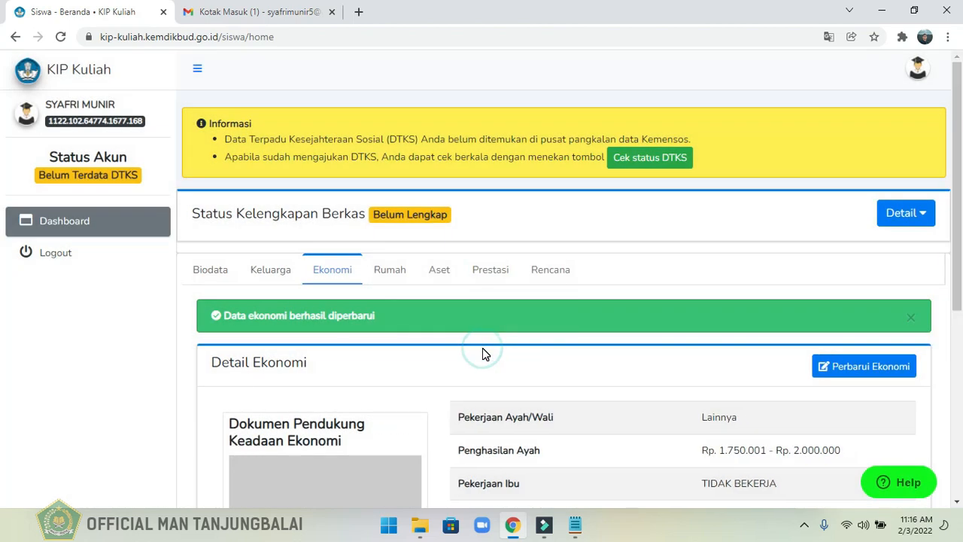
{"action": "left_click_drag", "start_coordinate": [962, 236], "coordinate": [956, 302]}
{"action": "left_click", "coordinate": [389, 151]}
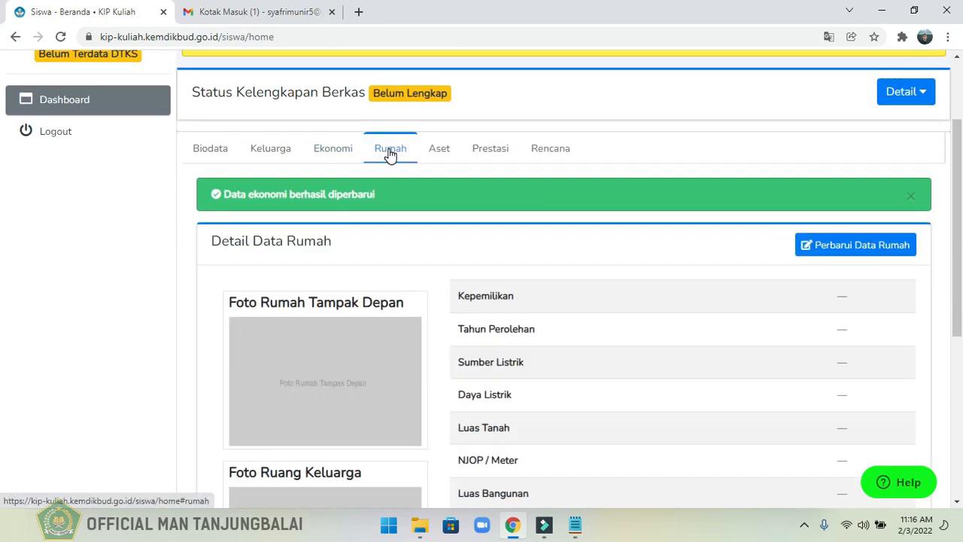
{"action": "left_click", "coordinate": [838, 252]}
Upload FOTO TAMPAK DEPAN.jpg as the Foto Rumah Tampak Depan.
{"action": "left_click_drag", "start_coordinate": [962, 184], "coordinate": [962, 223]}
{"action": "left_click", "coordinate": [384, 313]}
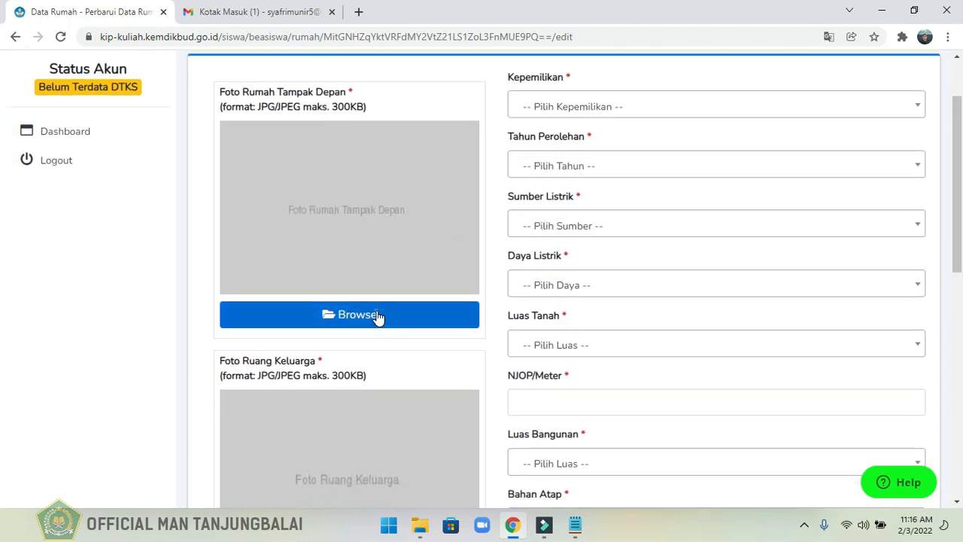
{"action": "double_click", "coordinate": [315, 124]}
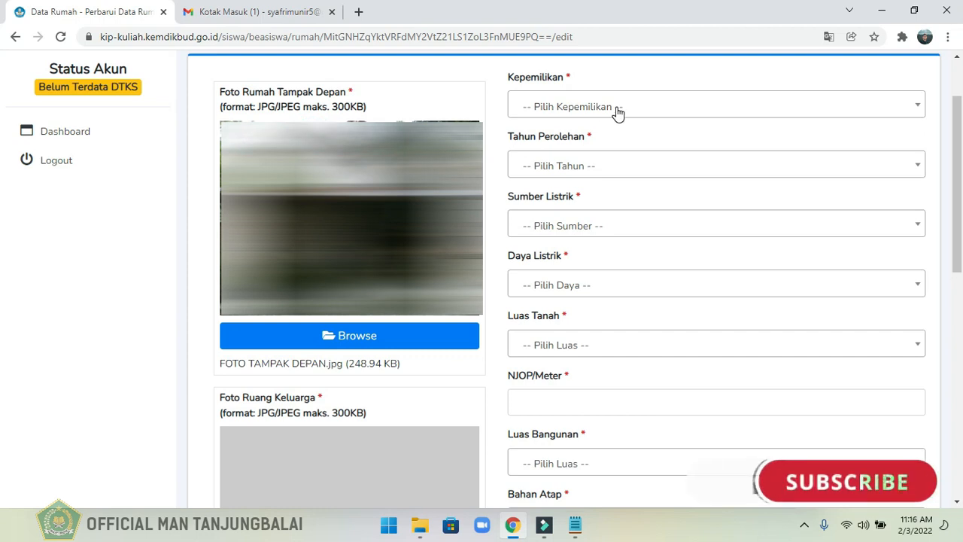
Set the house's Kepemilikan to Sendiri and its Tahun Perolehan to 2000.
{"action": "left_click", "coordinate": [677, 110]}
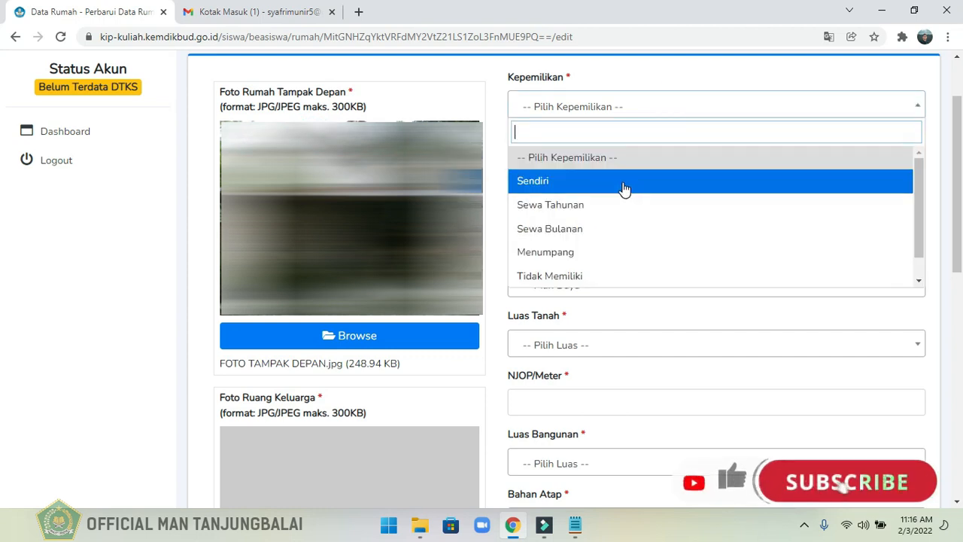
{"action": "left_click", "coordinate": [624, 187]}
{"action": "left_click", "coordinate": [589, 164]}
{"action": "left_click_drag", "start_coordinate": [920, 222], "coordinate": [920, 309]}
{"action": "left_click", "coordinate": [671, 318]}
Set Sumber Listrik to PLN, Daya Listrik to 450 Watt and Luas Tanah to 100 - 200 M2.
{"action": "left_click", "coordinate": [582, 225]}
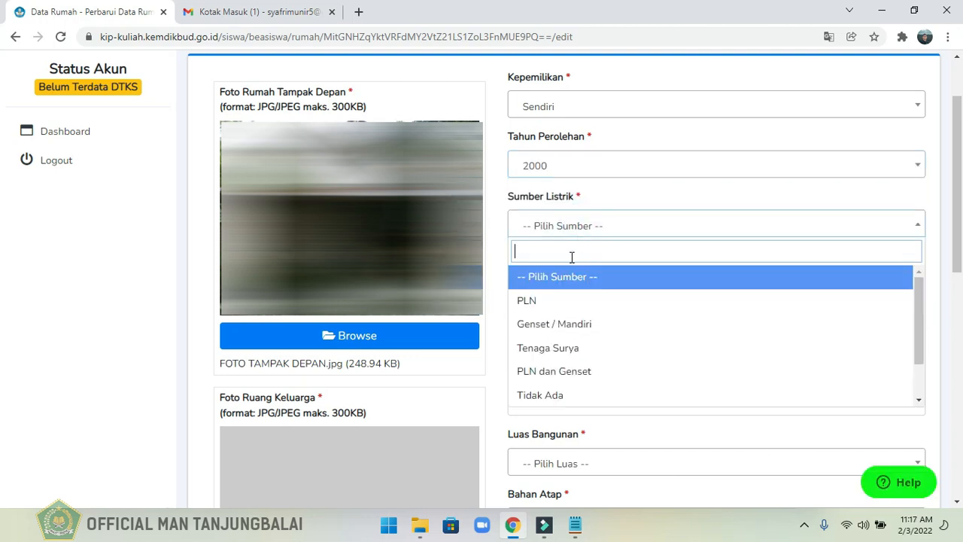
{"action": "left_click", "coordinate": [552, 303]}
{"action": "left_click", "coordinate": [609, 287]}
{"action": "left_click", "coordinate": [555, 368]}
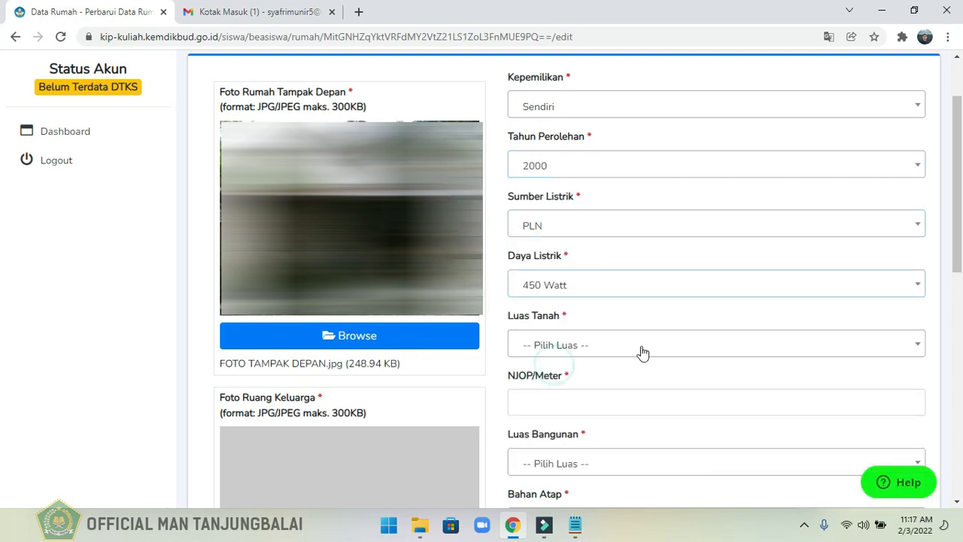
{"action": "left_click", "coordinate": [643, 353]}
{"action": "left_click", "coordinate": [556, 249]}
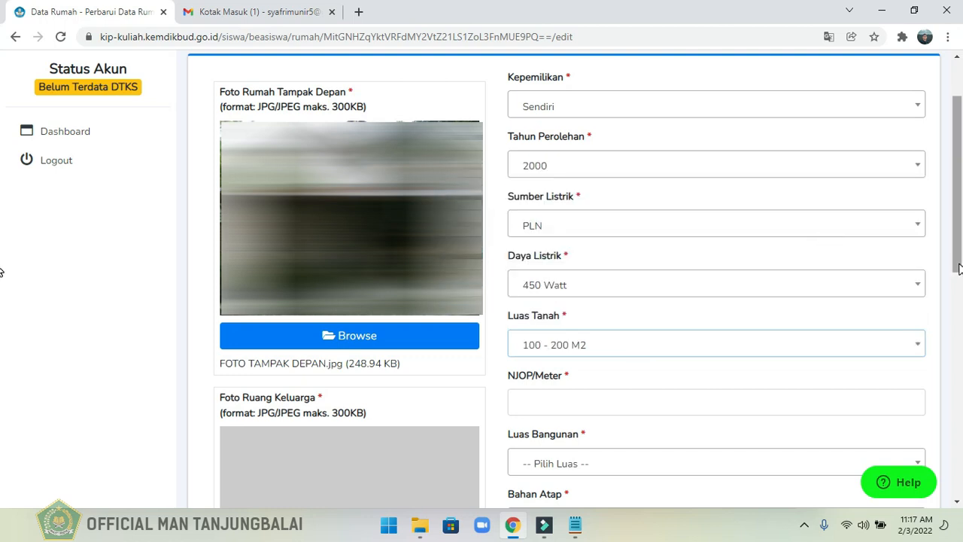
Enter 0 for NJOP/Meter and set Luas Bangunan to 100 - 200 M2.
{"action": "scroll", "coordinate": [2, 271], "scroll_direction": "down", "scroll_amount": 3}
{"action": "left_click", "coordinate": [542, 190]}
{"action": "type", "text": "0"}
{"action": "left_click", "coordinate": [568, 256]}
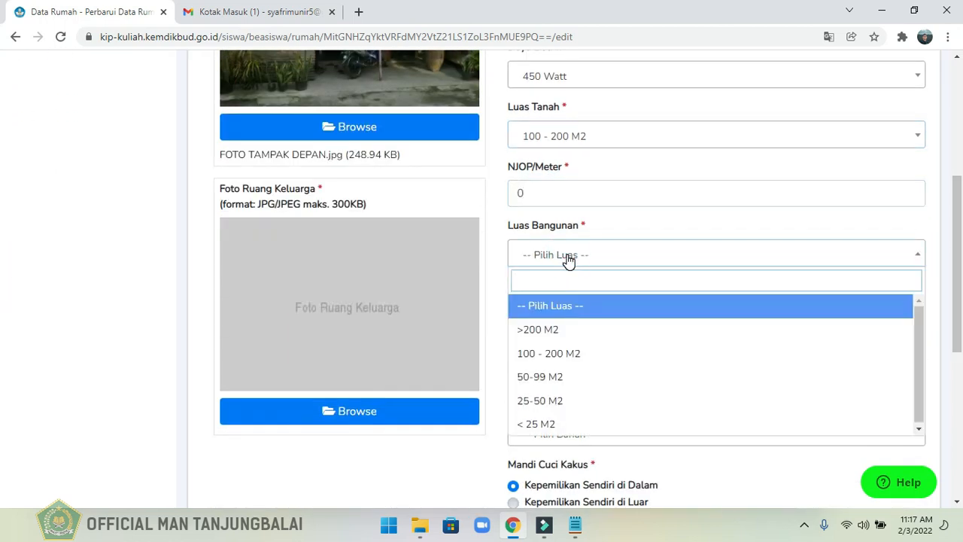
{"action": "left_click", "coordinate": [564, 352]}
Set the building materials: Bahan Atap Genting, Bahan Lantai Semen Plester and Bahan Tembok Kayu.
{"action": "left_click", "coordinate": [549, 316]}
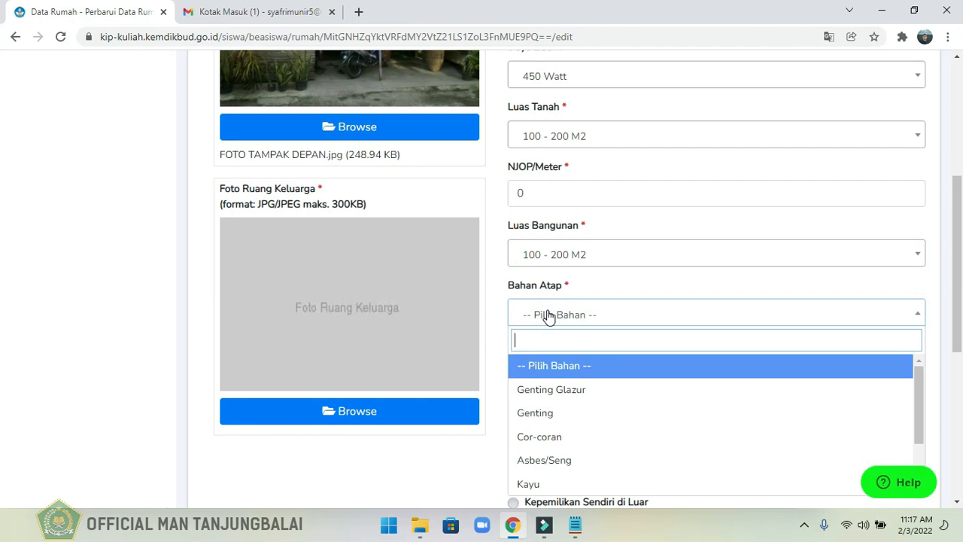
{"action": "left_click", "coordinate": [542, 412]}
{"action": "left_click", "coordinate": [551, 372]}
{"action": "left_click", "coordinate": [548, 301]}
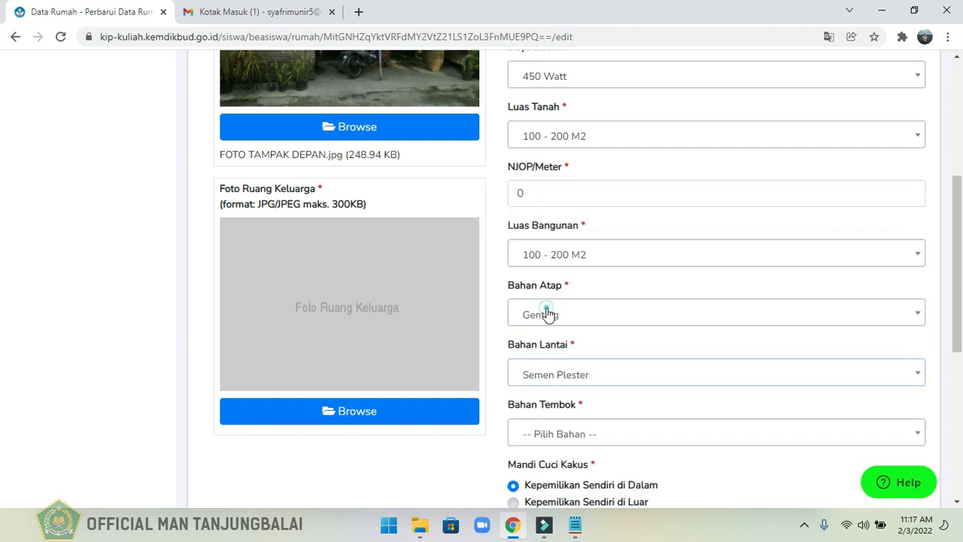
{"action": "left_click_drag", "start_coordinate": [958, 342], "coordinate": [960, 354]}
{"action": "scroll", "coordinate": [2, 376], "scroll_direction": "down", "scroll_amount": 1}
{"action": "left_click", "coordinate": [580, 313]}
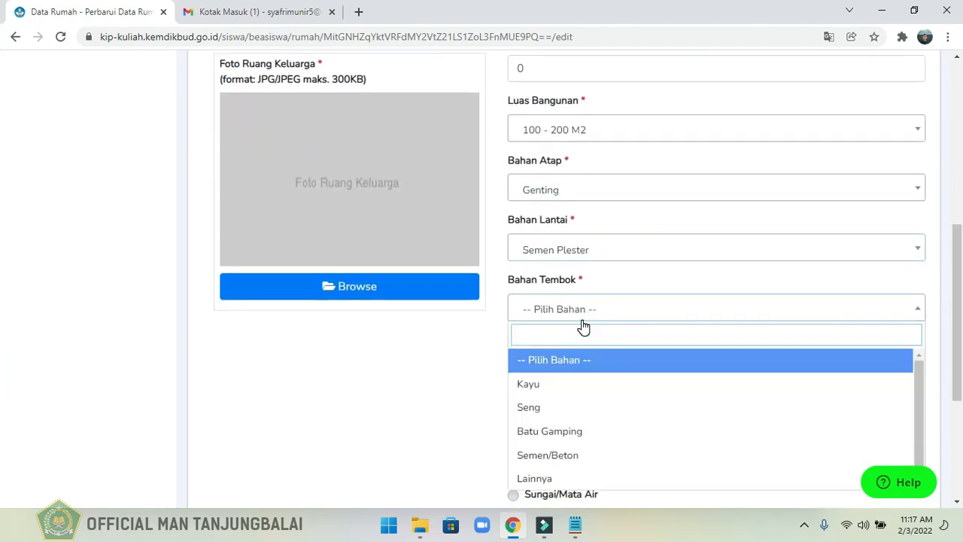
{"action": "left_click", "coordinate": [561, 389]}
Choose PDAM as the main water source and enter 1 KM from the city centre and 5 residents.
{"action": "scroll", "coordinate": [604, 430], "scroll_direction": "down", "scroll_amount": 1}
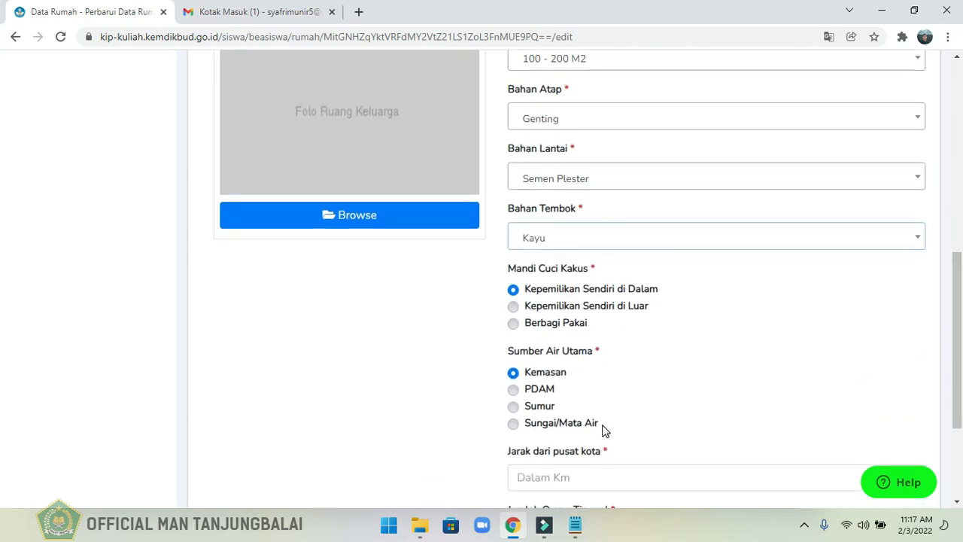
{"action": "scroll", "coordinate": [820, 332], "scroll_direction": "down", "scroll_amount": 2}
{"action": "left_click", "coordinate": [538, 333]}
{"action": "left_click", "coordinate": [548, 411]}
{"action": "type", "text": "5"}
Upload FOTO KELUARGA.jpg as the Foto Ruang Keluarga.
{"action": "left_click_drag", "start_coordinate": [958, 380], "coordinate": [942, 291]}
{"action": "left_click", "coordinate": [369, 313]}
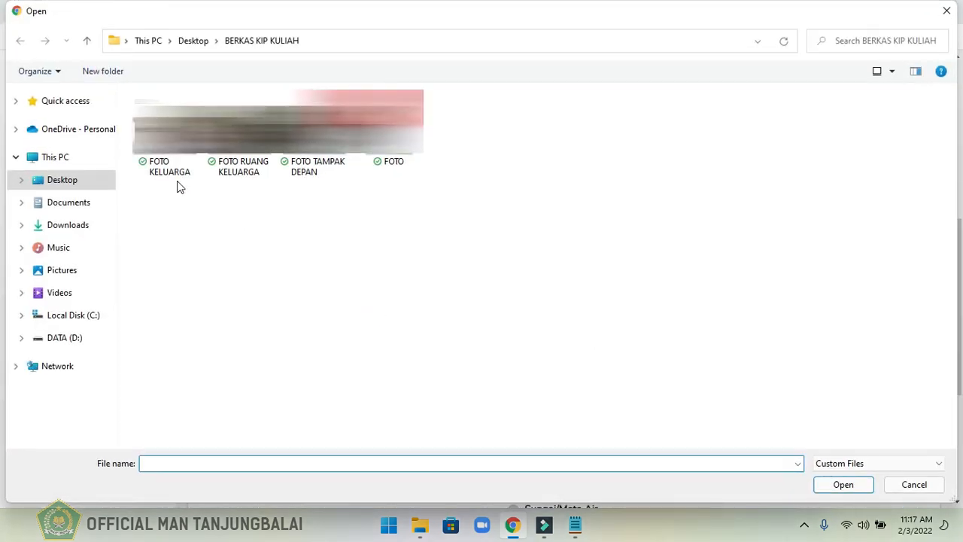
{"action": "double_click", "coordinate": [172, 162]}
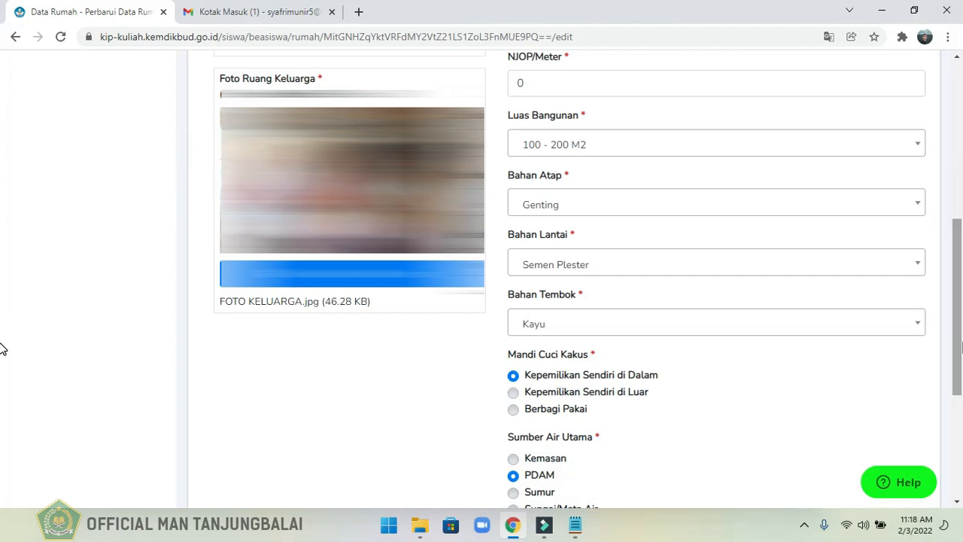
Save the updated house data and dismiss the confirmation.
{"action": "left_click_drag", "start_coordinate": [961, 303], "coordinate": [961, 386]}
{"action": "left_click_drag", "start_coordinate": [2, 387], "coordinate": [4, 392]}
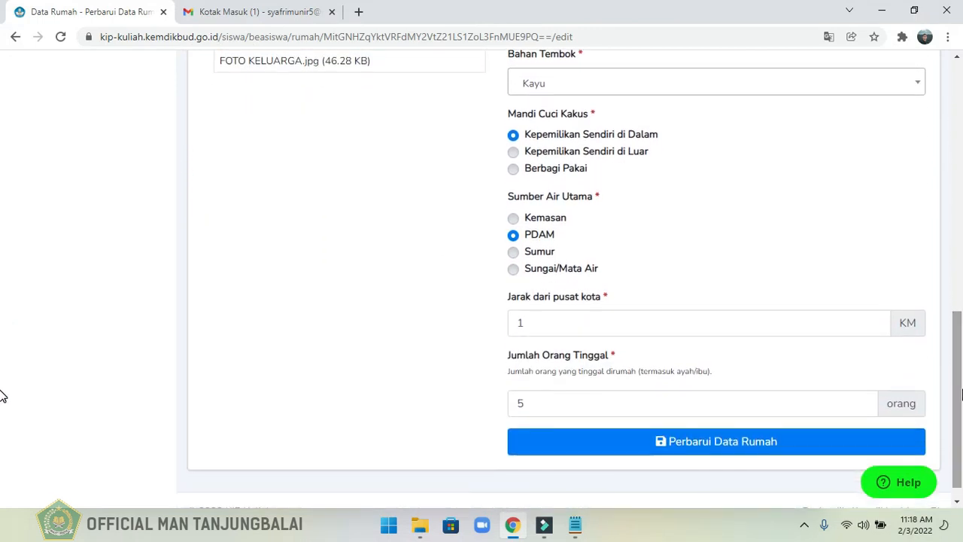
{"action": "left_click", "coordinate": [751, 448]}
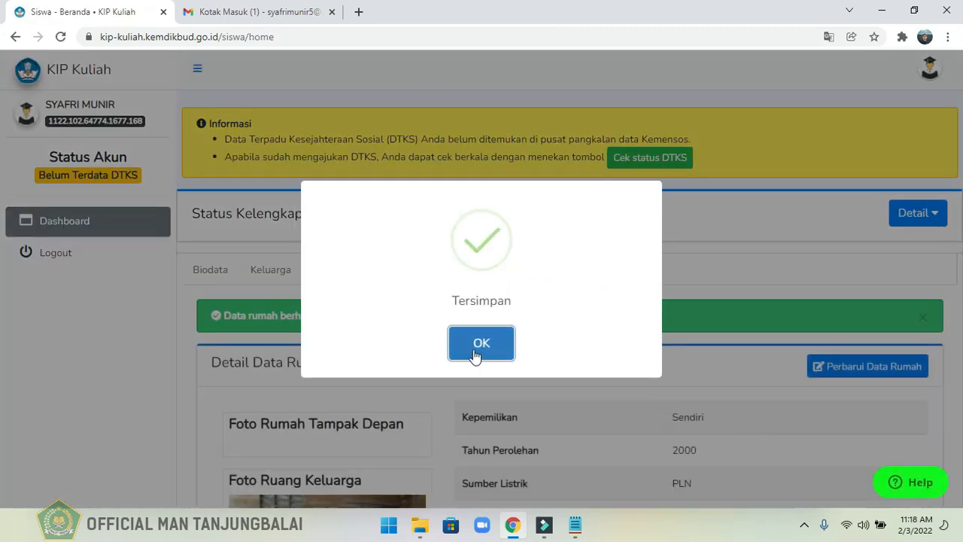
{"action": "left_click", "coordinate": [476, 340]}
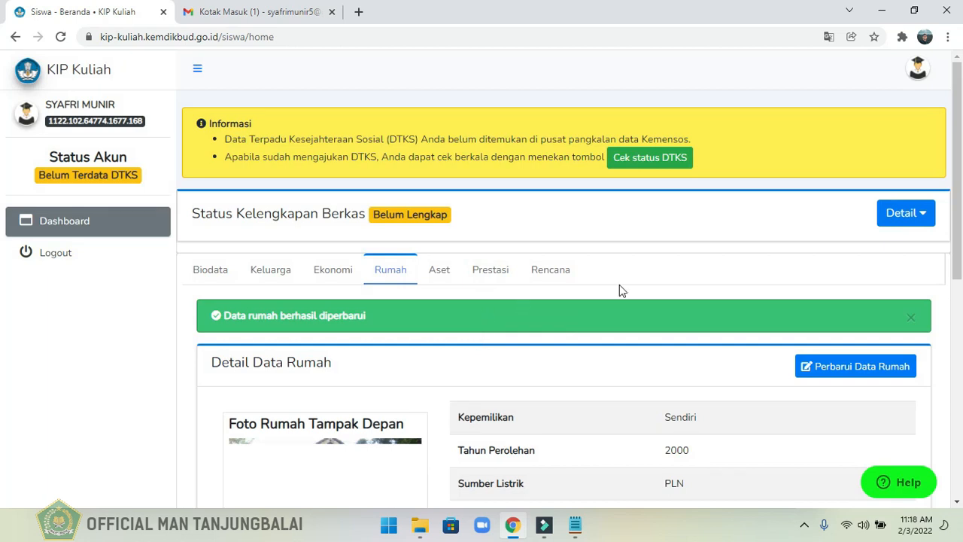
Look over the saved house details and start a new entry in the Aset section.
{"action": "scroll", "coordinate": [2, 301], "scroll_direction": "down", "scroll_amount": 3}
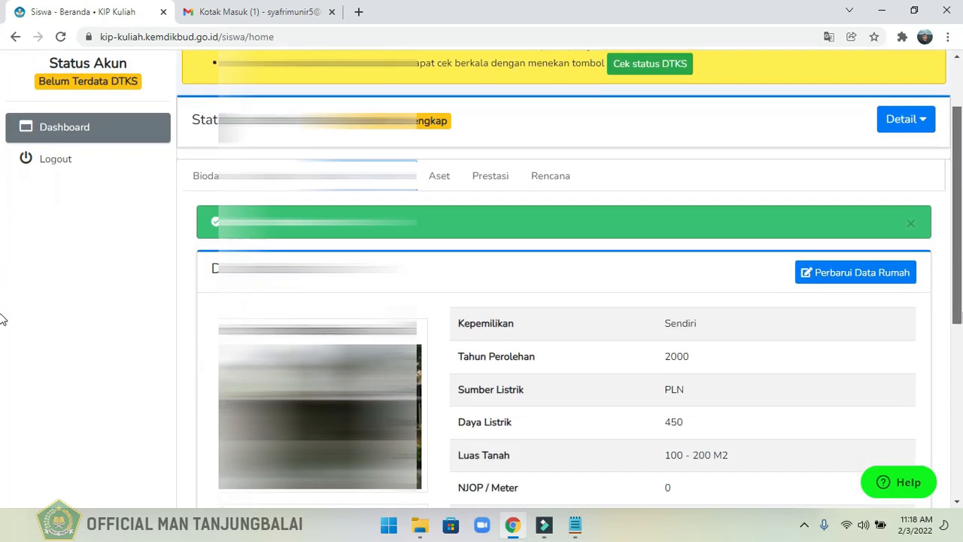
{"action": "scroll", "coordinate": [3, 369], "scroll_direction": "down", "scroll_amount": 2}
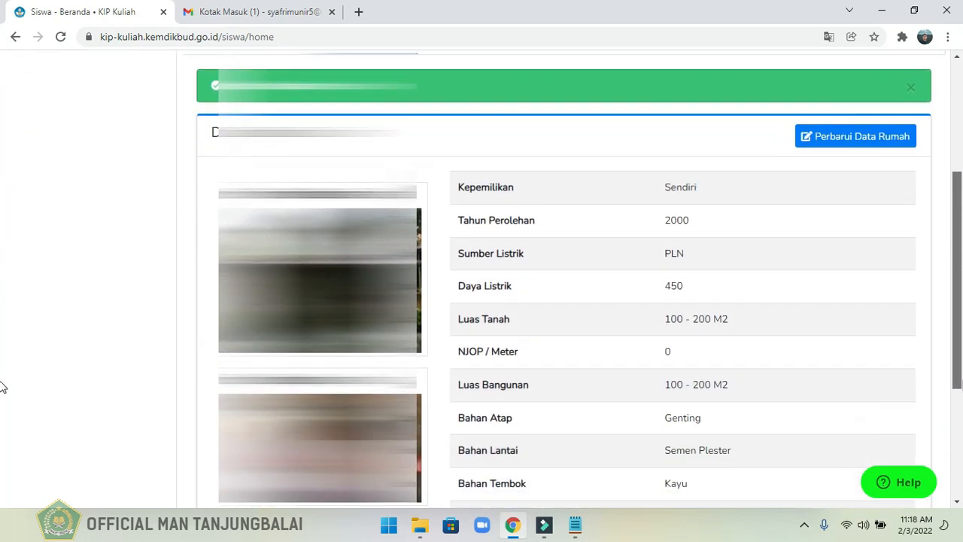
{"action": "scroll", "coordinate": [2, 414], "scroll_direction": "down", "scroll_amount": 3}
{"action": "scroll", "coordinate": [2, 474], "scroll_direction": "up", "scroll_amount": 1}
{"action": "scroll", "coordinate": [2, 454], "scroll_direction": "up", "scroll_amount": 4}
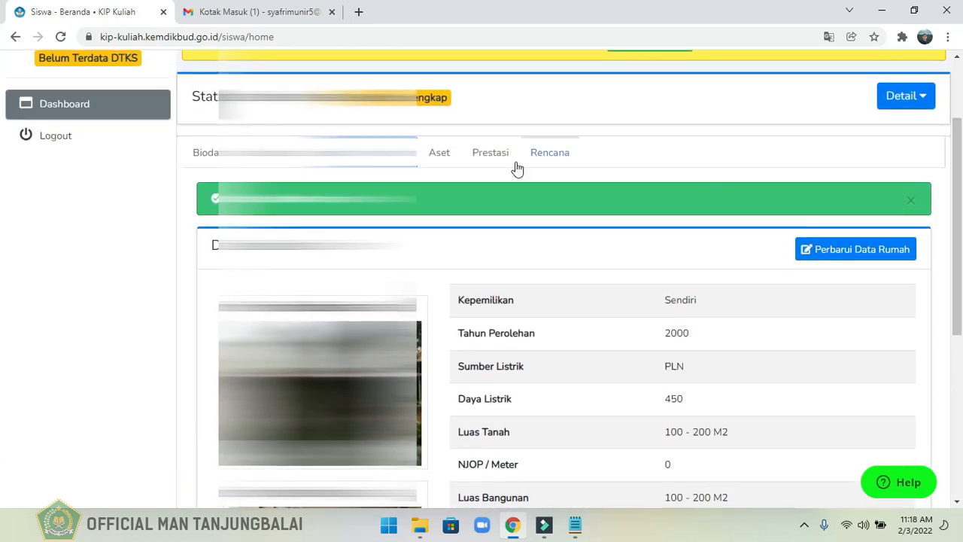
{"action": "left_click", "coordinate": [439, 154]}
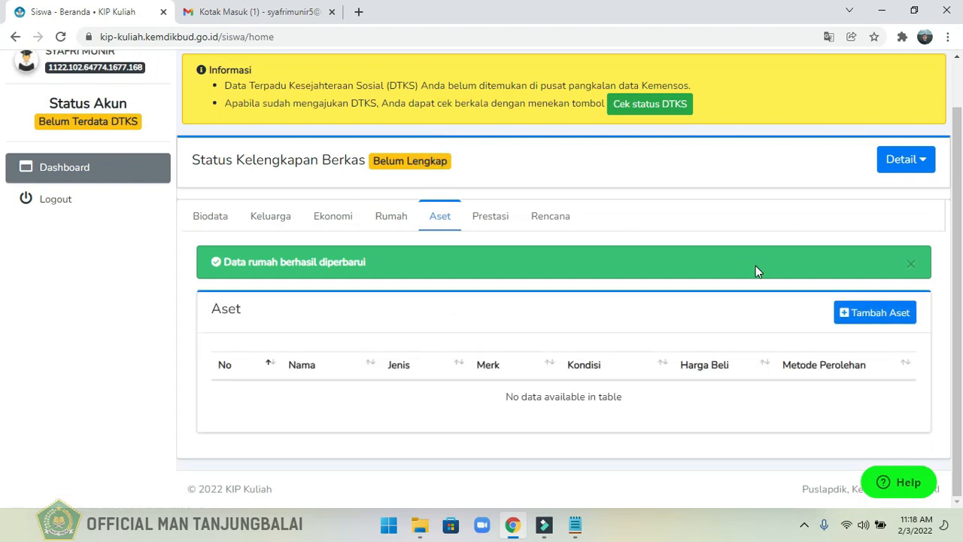
{"action": "left_click", "coordinate": [872, 318]}
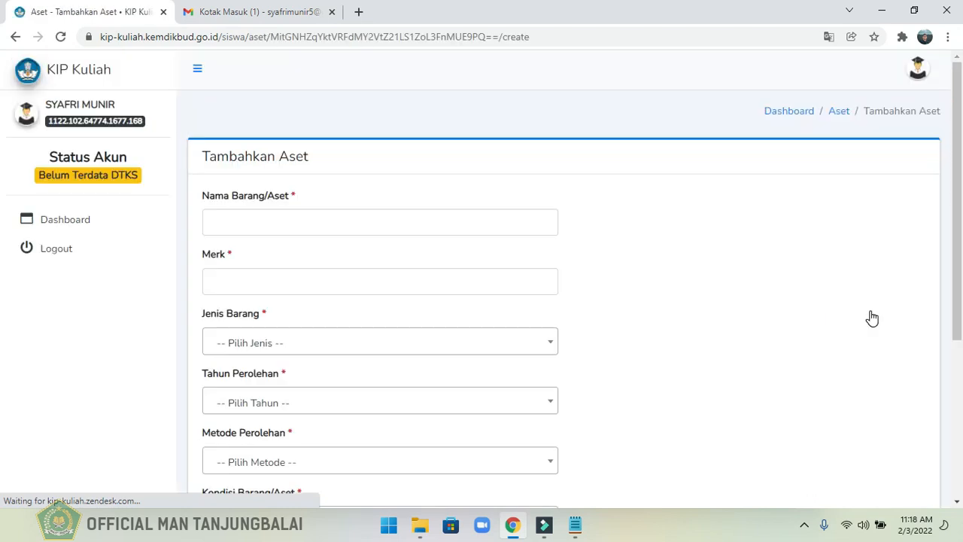
Enter the asset name Handphone and brand Oppo, and set Jenis Barang to Alat Komunikasi.
{"action": "left_click", "coordinate": [281, 233]}
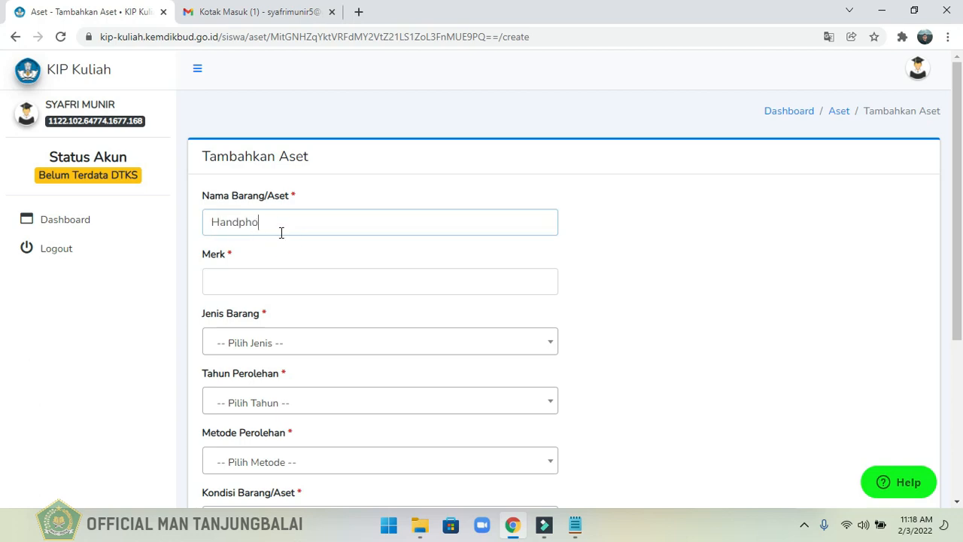
{"action": "left_click", "coordinate": [257, 288]}
{"action": "type", "text": "Oppo"}
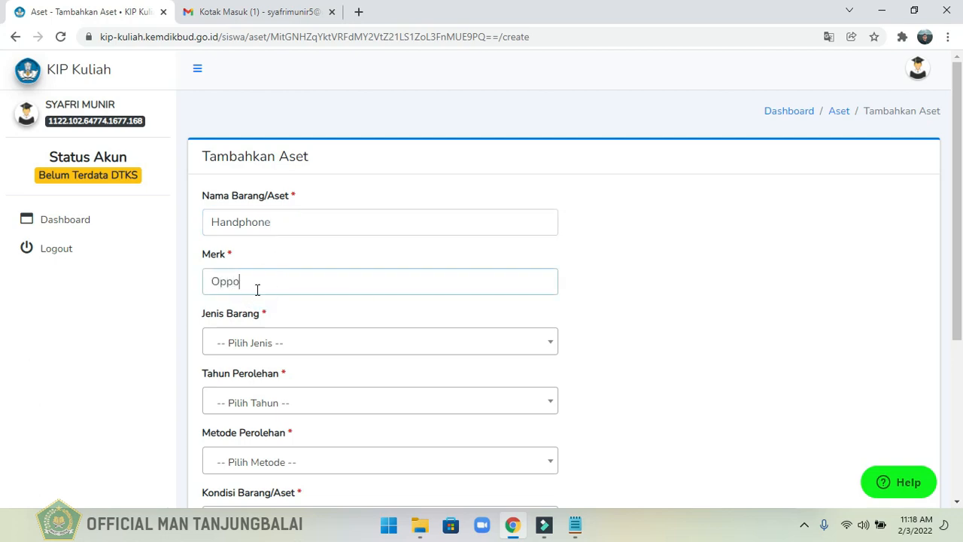
{"action": "left_click", "coordinate": [273, 345]}
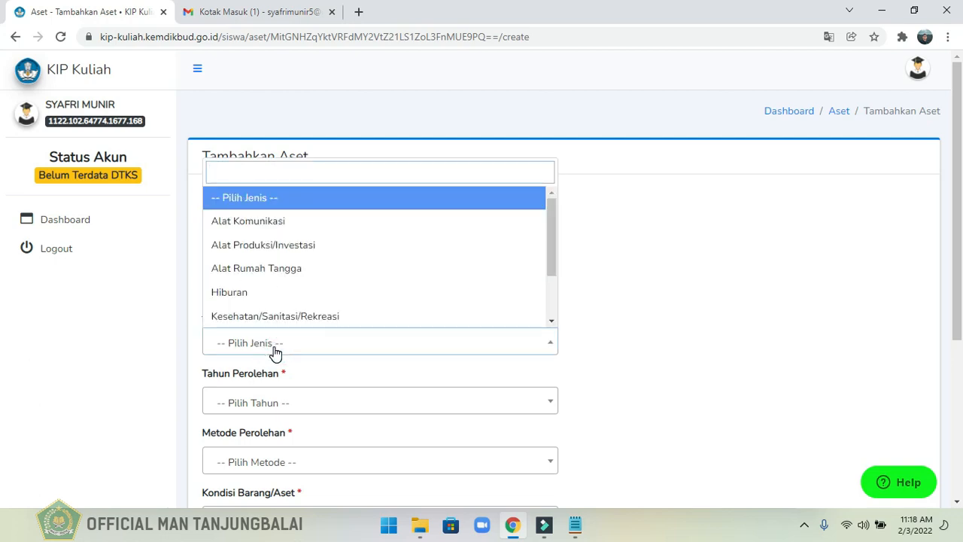
{"action": "left_click", "coordinate": [263, 217]}
Set the asset's Tahun Perolehan to 2020, Metode Perolehan to Membeli Tunai and Kondisi to Berfungsi.
{"action": "scroll", "coordinate": [400, 265], "scroll_direction": "down", "scroll_amount": 2}
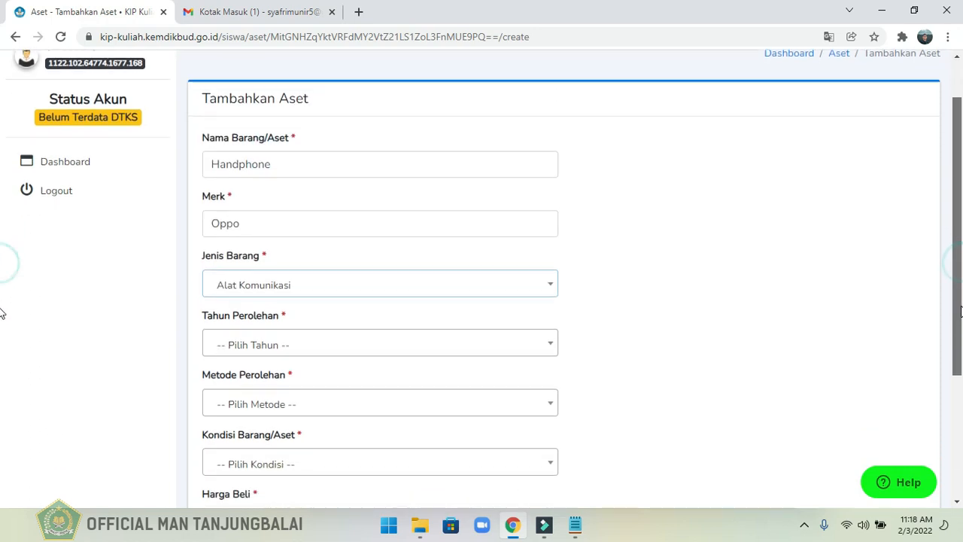
{"action": "left_click", "coordinate": [251, 241]}
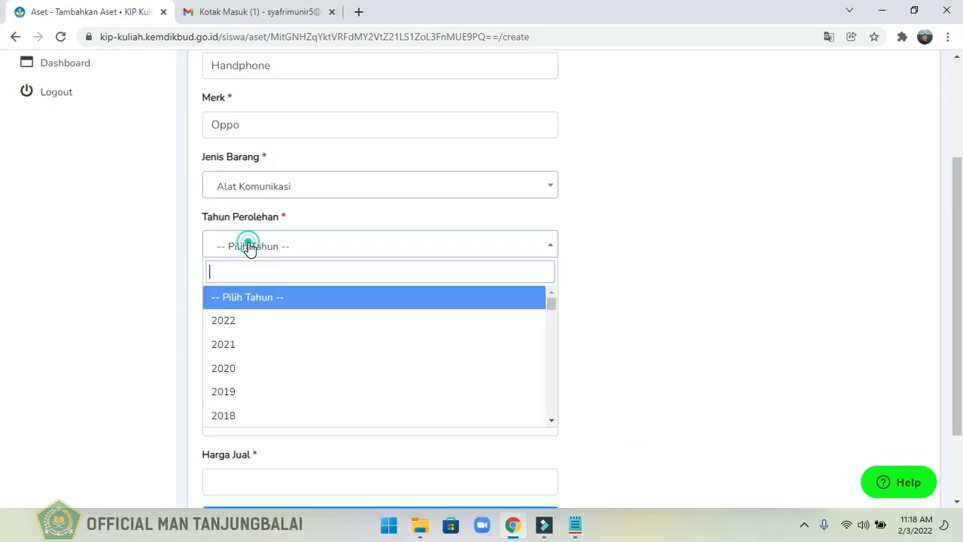
{"action": "left_click", "coordinate": [235, 369]}
{"action": "left_click", "coordinate": [254, 310]}
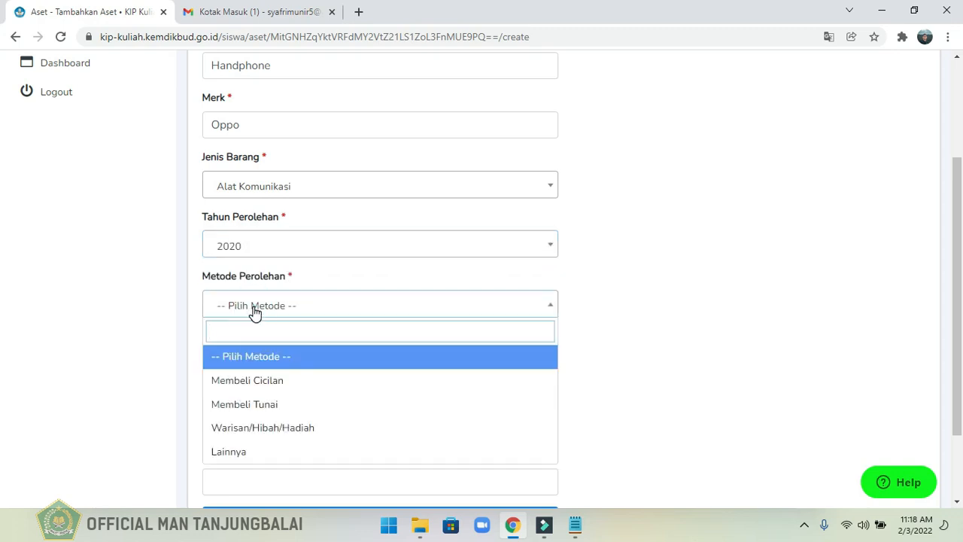
{"action": "left_click", "coordinate": [252, 403]}
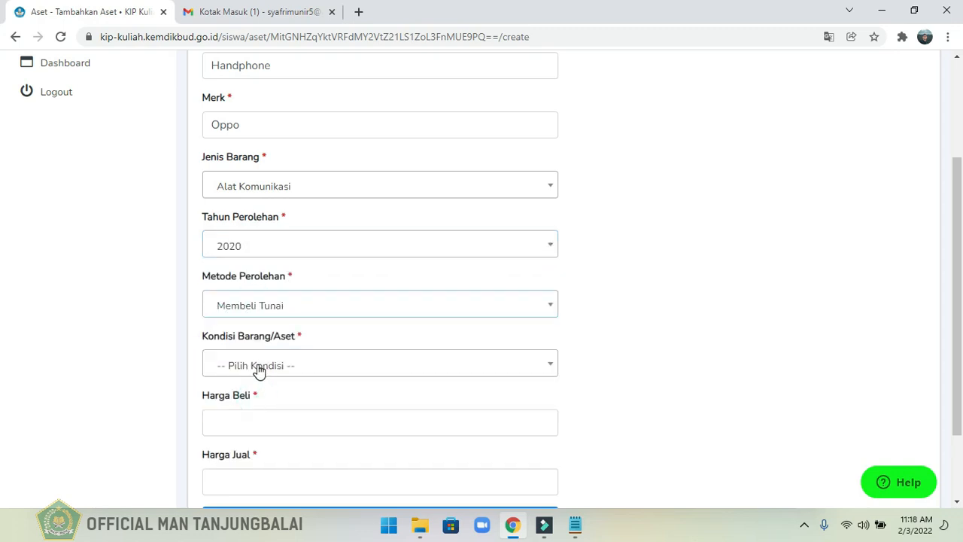
{"action": "left_click", "coordinate": [258, 368]}
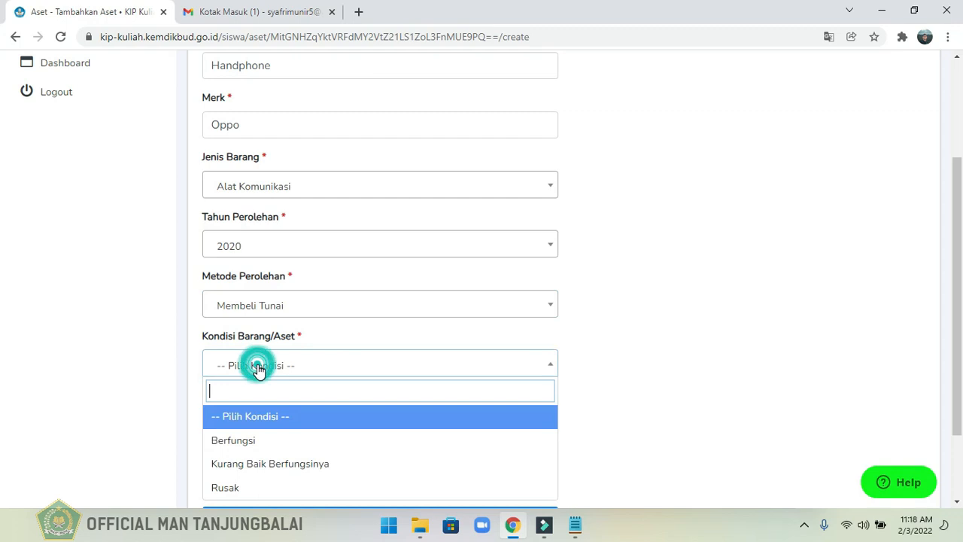
{"action": "left_click", "coordinate": [255, 452]}
Enter a Harga Beli of Rp. 1.650.000 and a Harga Jual of Rp. 800.000 for the handphone.
{"action": "scroll", "coordinate": [4, 335], "scroll_direction": "down", "scroll_amount": 1}
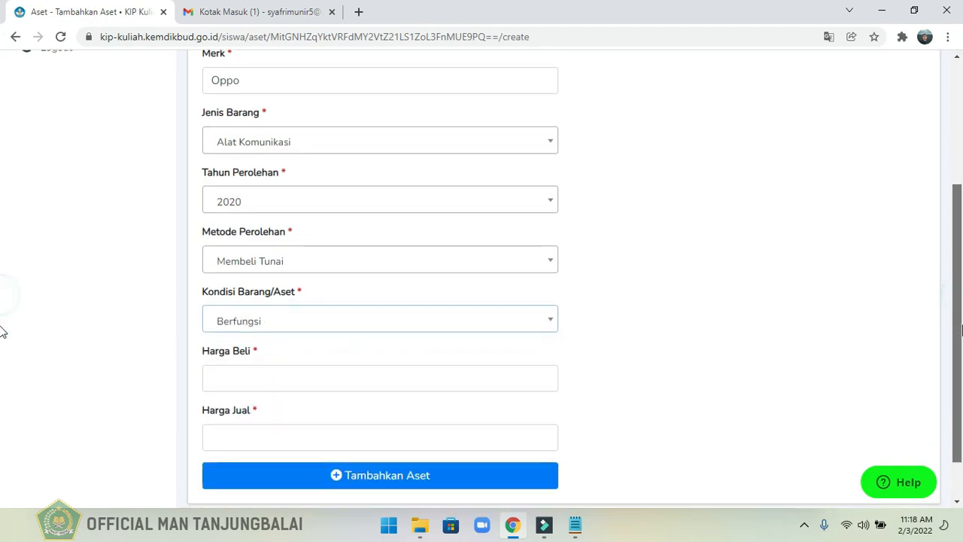
{"action": "left_click", "coordinate": [300, 359]}
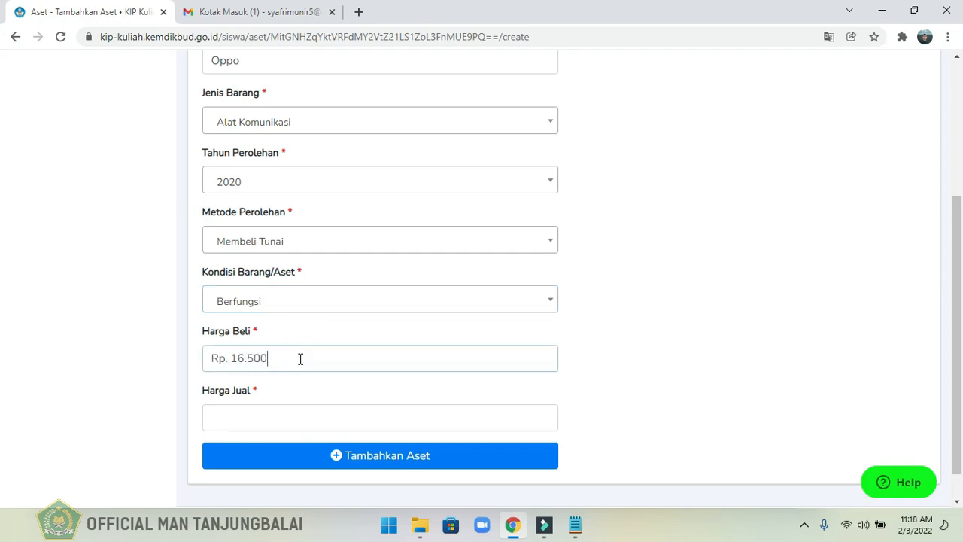
{"action": "left_click", "coordinate": [268, 421]}
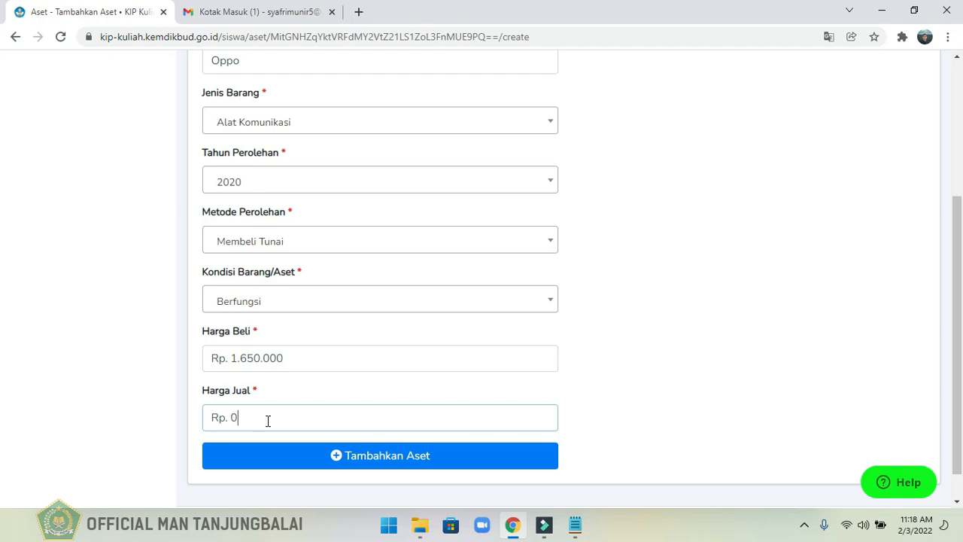
{"action": "type", "text": "800.000"}
Save the handphone asset and start another new asset entry.
{"action": "left_click", "coordinate": [354, 459]}
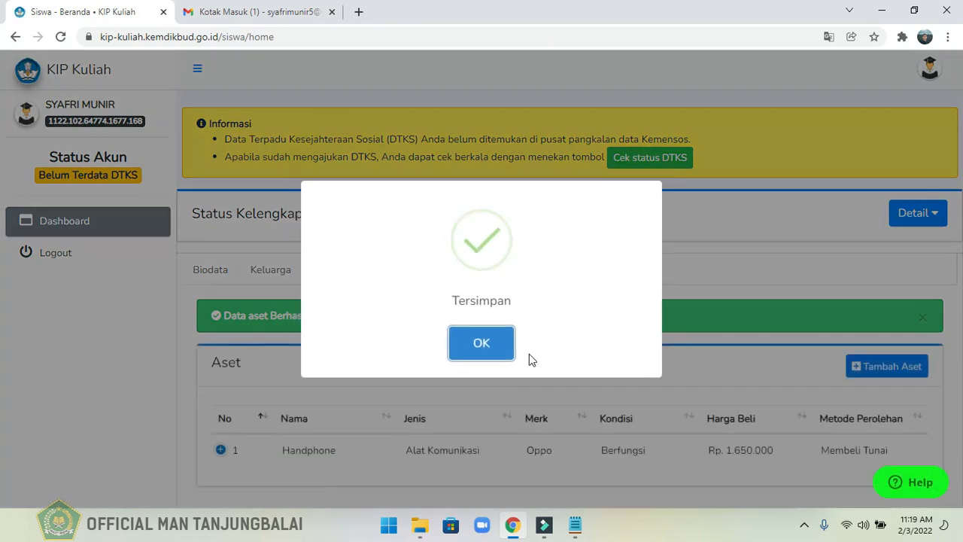
{"action": "left_click", "coordinate": [482, 345]}
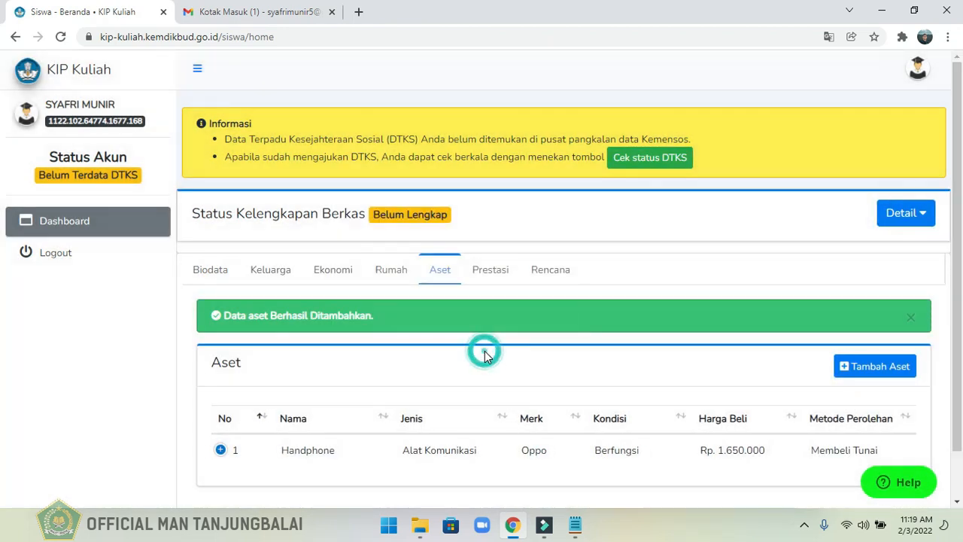
{"action": "left_click", "coordinate": [875, 373]}
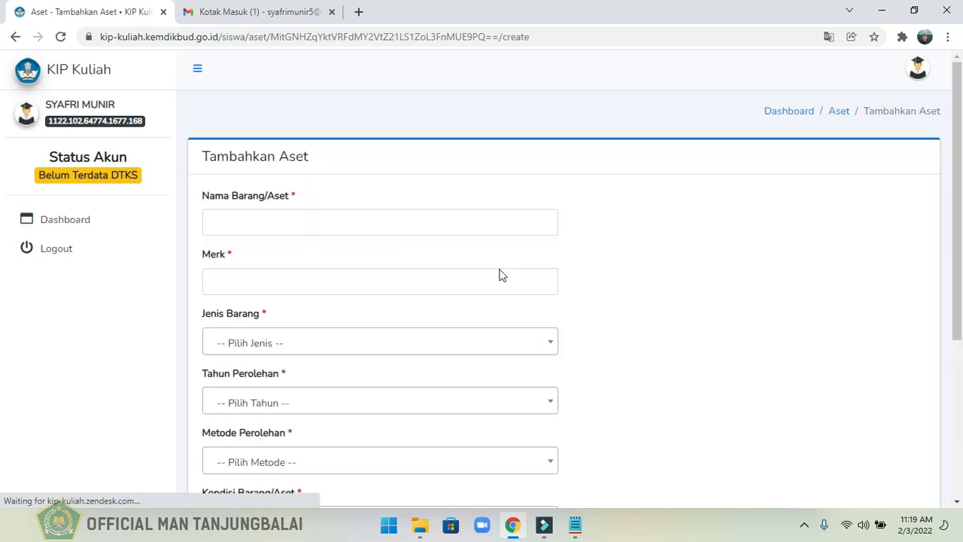
Enter the asset name Sepeda Motor and brand Supra X, and set Jenis Barang to Transportasi.
{"action": "left_click", "coordinate": [275, 223]}
{"action": "type", "text": "Sepeda Motor"}
{"action": "left_click", "coordinate": [255, 283]}
{"action": "type", "text": "Supra"}
{"action": "scroll", "coordinate": [267, 241], "scroll_direction": "down", "scroll_amount": 2}
{"action": "left_click", "coordinate": [274, 221]}
{"action": "left_click_drag", "start_coordinate": [556, 327], "coordinate": [553, 381]}
{"action": "left_click", "coordinate": [241, 368]}
Set the motorcycle's Tahun Perolehan to 2014.
{"action": "left_click", "coordinate": [273, 277]}
{"action": "left_click_drag", "start_coordinate": [552, 343], "coordinate": [552, 380]}
{"action": "left_click", "coordinate": [552, 329]}
{"action": "left_click", "coordinate": [552, 329]}
{"action": "left_click", "coordinate": [552, 457]}
{"action": "left_click", "coordinate": [391, 357]}
Set the motorcycle's Metode Perolehan to Membeli Cicilan and Kondisi Barang/Aset to Kurang Baik Berfungsinya.
{"action": "left_click", "coordinate": [286, 343]}
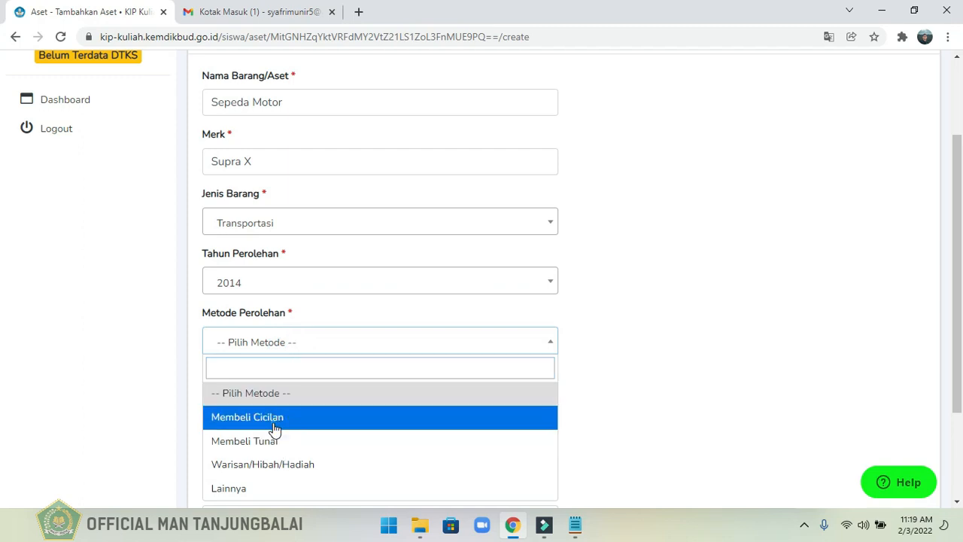
{"action": "left_click", "coordinate": [272, 422]}
{"action": "left_click", "coordinate": [404, 402]}
{"action": "left_click", "coordinate": [269, 350]}
Enter a Harga Beli of Rp. 12.500.000 and a Harga Jual of Rp. 7.000.000, and save the motorcycle asset.
{"action": "scroll", "coordinate": [248, 357], "scroll_direction": "down", "scroll_amount": 1}
{"action": "left_click", "coordinate": [248, 357]}
{"action": "type", "text": "12.500.000"}
{"action": "left_click", "coordinate": [252, 416]}
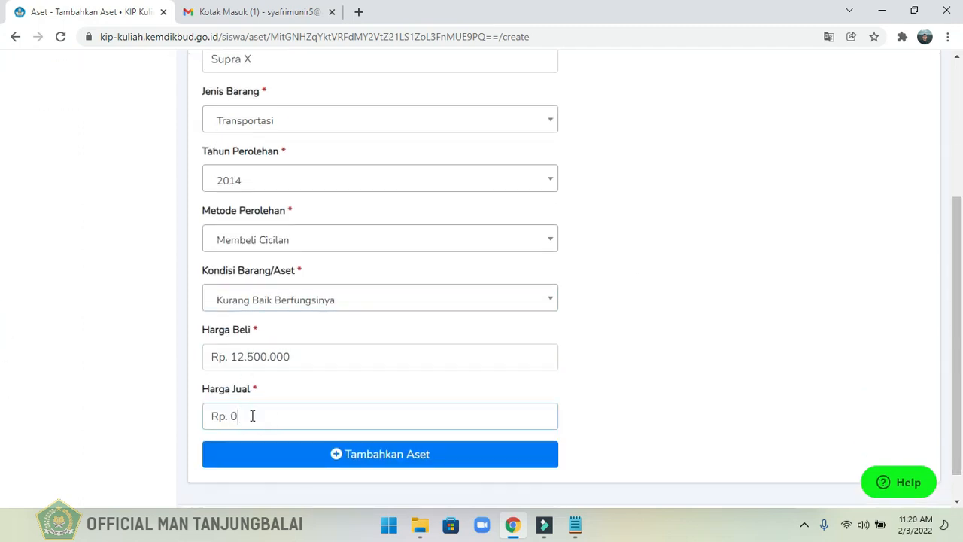
{"action": "type", "text": "7.000.000"}
{"action": "left_click", "coordinate": [324, 451]}
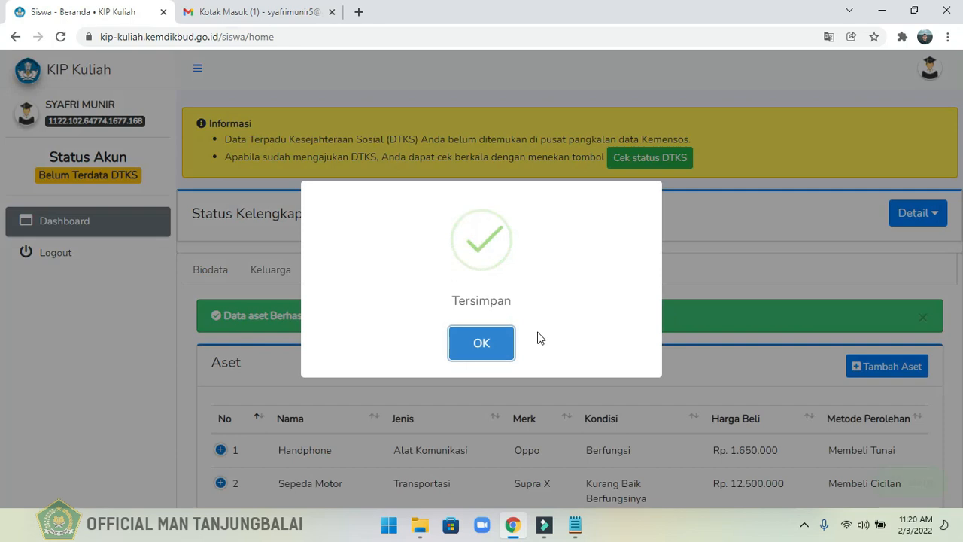
{"action": "left_click", "coordinate": [480, 345]}
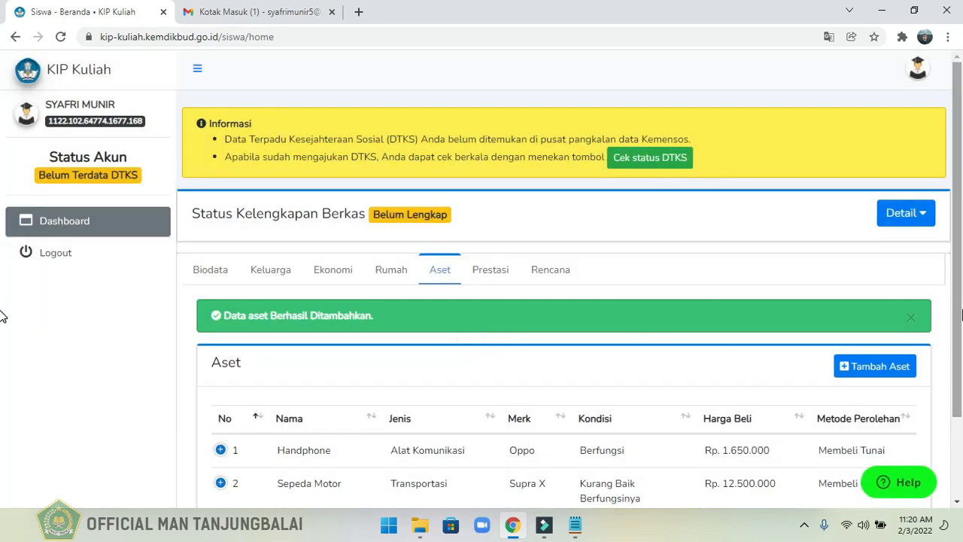
Look over the Aset and Prestasi sections, and open the Rencana details for updating.
{"action": "scroll", "coordinate": [2, 354], "scroll_direction": "down", "scroll_amount": 1}
{"action": "scroll", "coordinate": [2, 362], "scroll_direction": "down", "scroll_amount": 1}
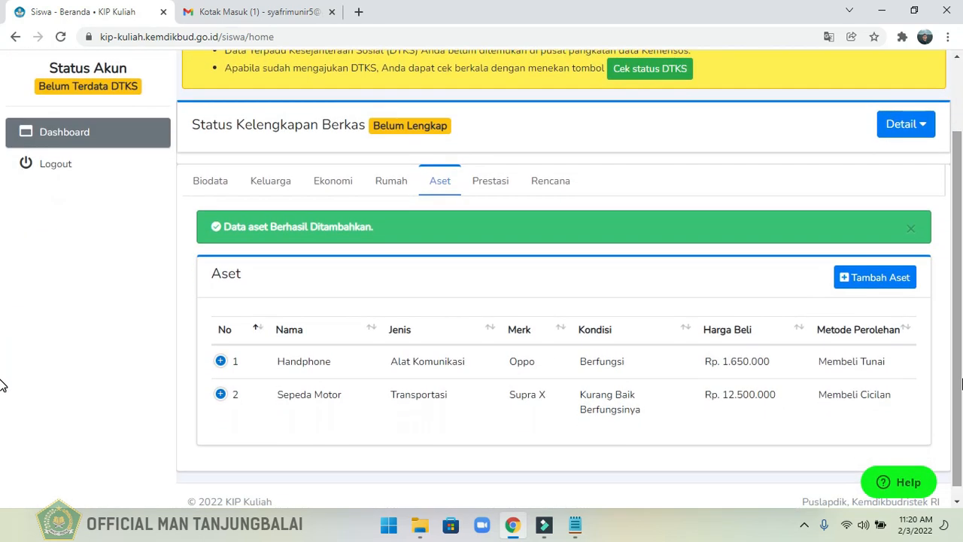
{"action": "left_click", "coordinate": [489, 191]}
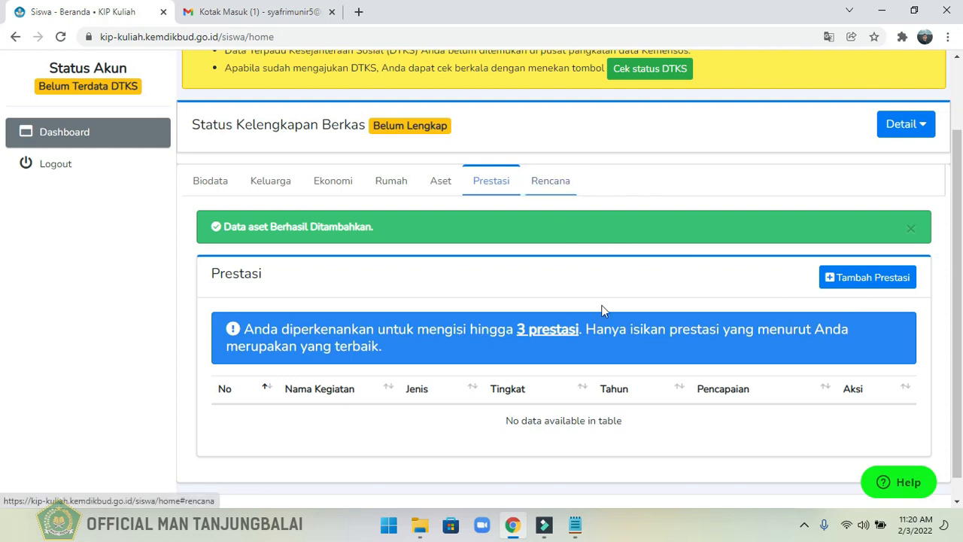
{"action": "left_click", "coordinate": [541, 192]}
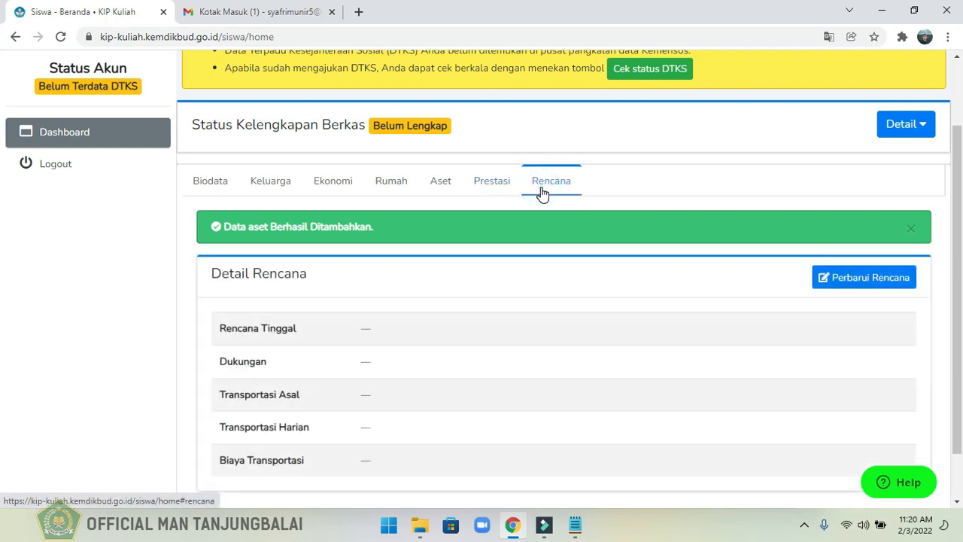
{"action": "left_click_drag", "start_coordinate": [962, 229], "coordinate": [962, 269]}
{"action": "left_click", "coordinate": [846, 226]}
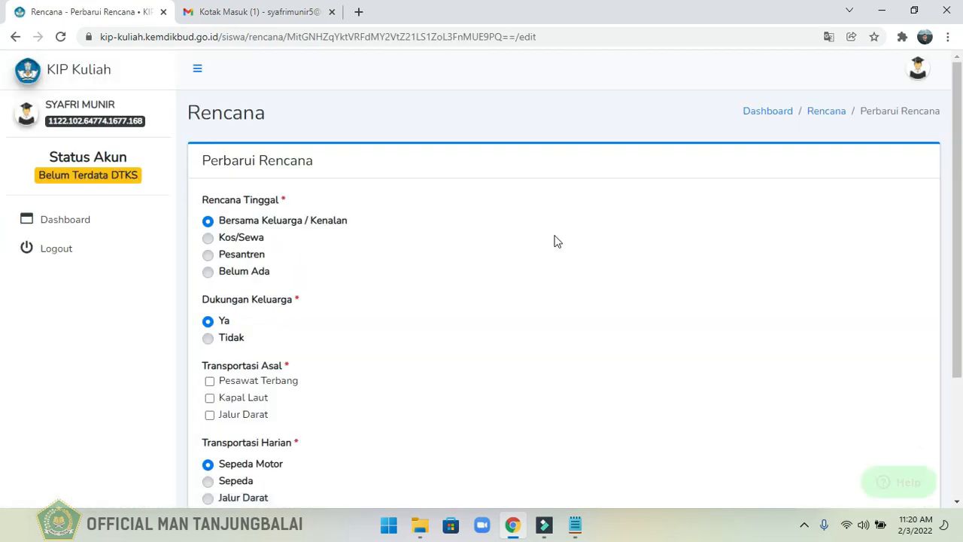
Set Rencana Tinggal to Kos/Sewa, and choose Jalur Darat for both Transportasi Asal and Transportasi Harian.
{"action": "left_click", "coordinate": [210, 239]}
{"action": "left_click_drag", "start_coordinate": [961, 290], "coordinate": [961, 365]}
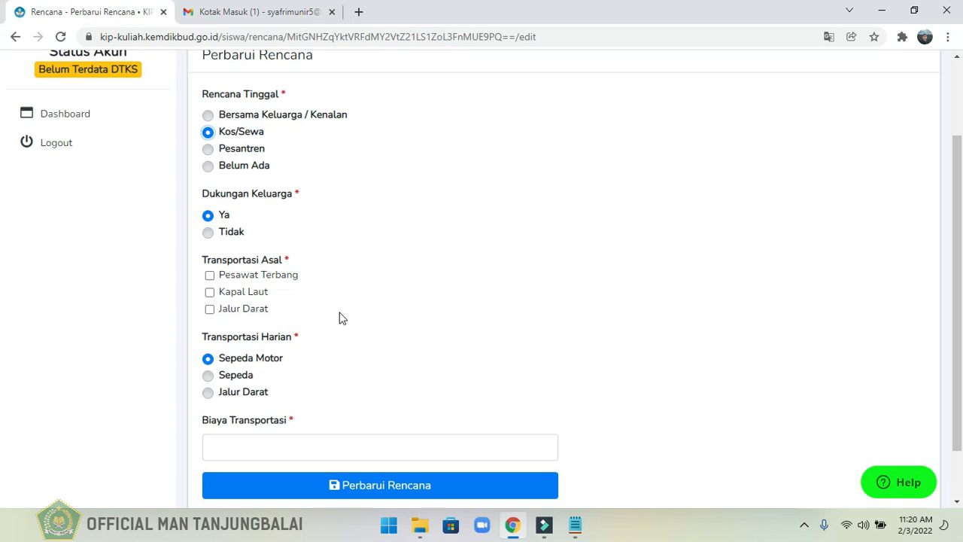
{"action": "left_click", "coordinate": [210, 310]}
{"action": "left_click", "coordinate": [208, 393]}
Enter a Biaya Transportasi of Rp 10.000, save the Rencana data and look over the saved details.
{"action": "left_click", "coordinate": [237, 452]}
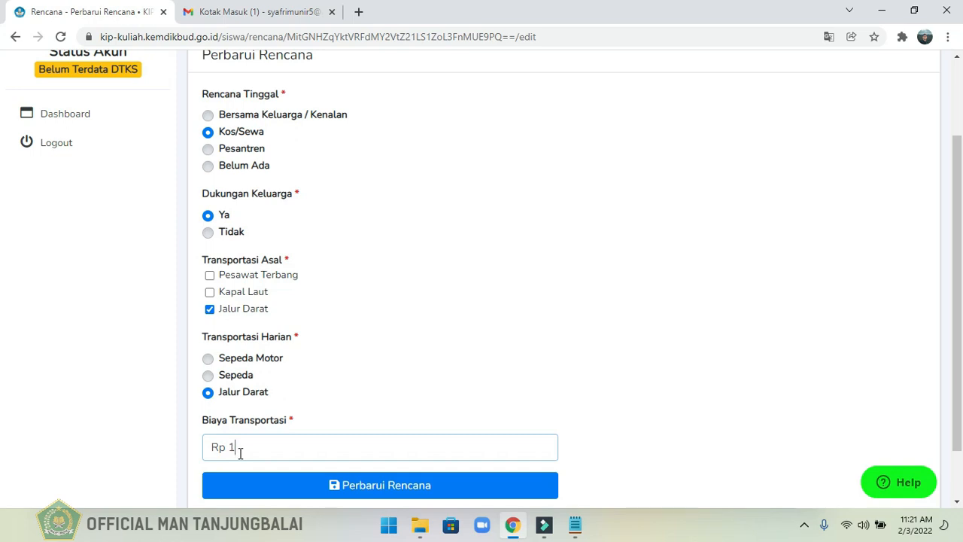
{"action": "type", "text": "10.000"}
{"action": "left_click", "coordinate": [370, 486]}
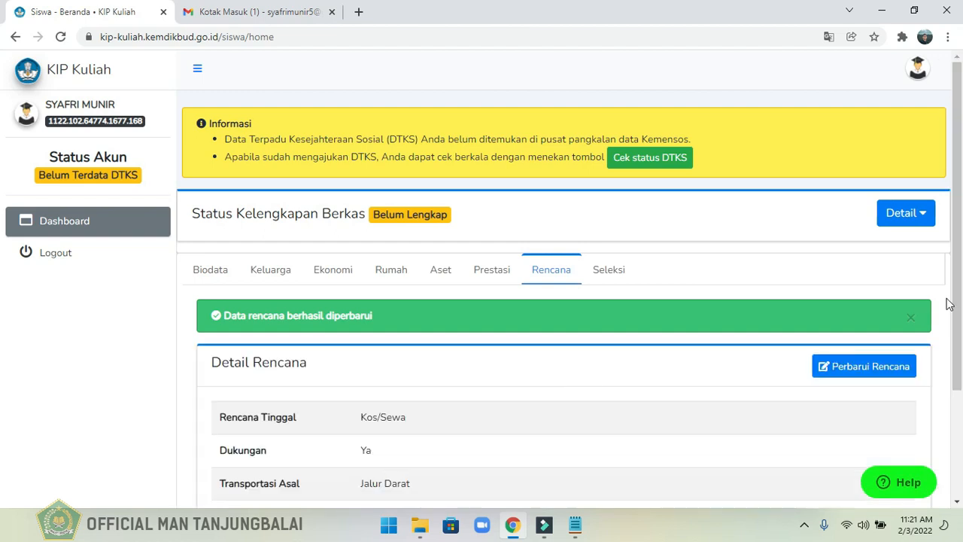
{"action": "left_click_drag", "start_coordinate": [962, 280], "coordinate": [961, 369]}
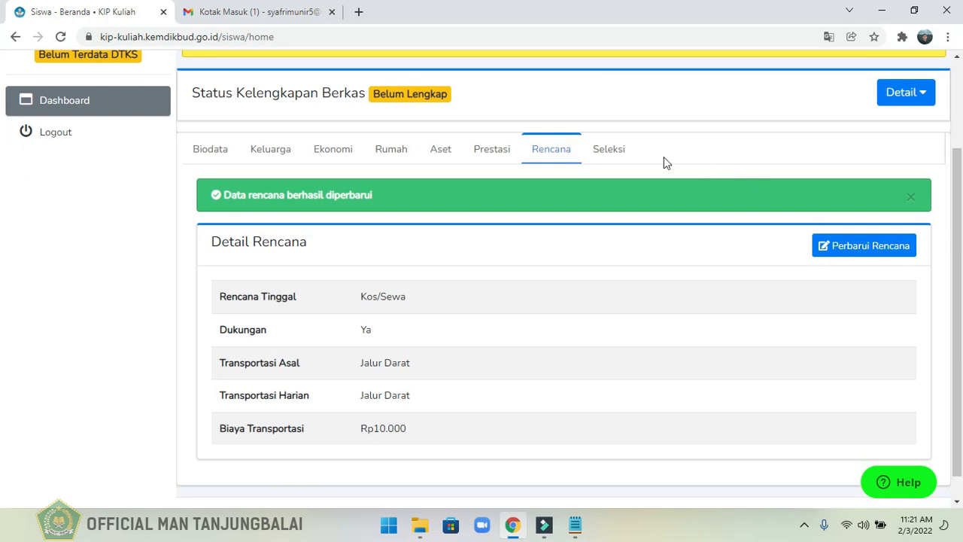
Examine the Seleksi section's LTMPT, Politeknik and Mandiri selection routes and their registration periods.
{"action": "left_click", "coordinate": [620, 159]}
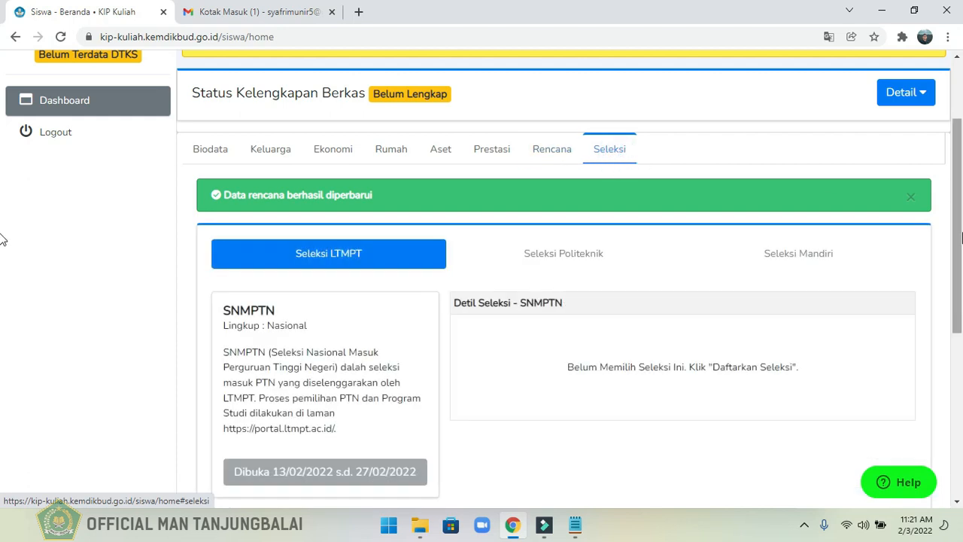
{"action": "scroll", "coordinate": [2, 248], "scroll_direction": "down", "scroll_amount": 2}
{"action": "left_click_drag", "start_coordinate": [961, 249], "coordinate": [950, 272]}
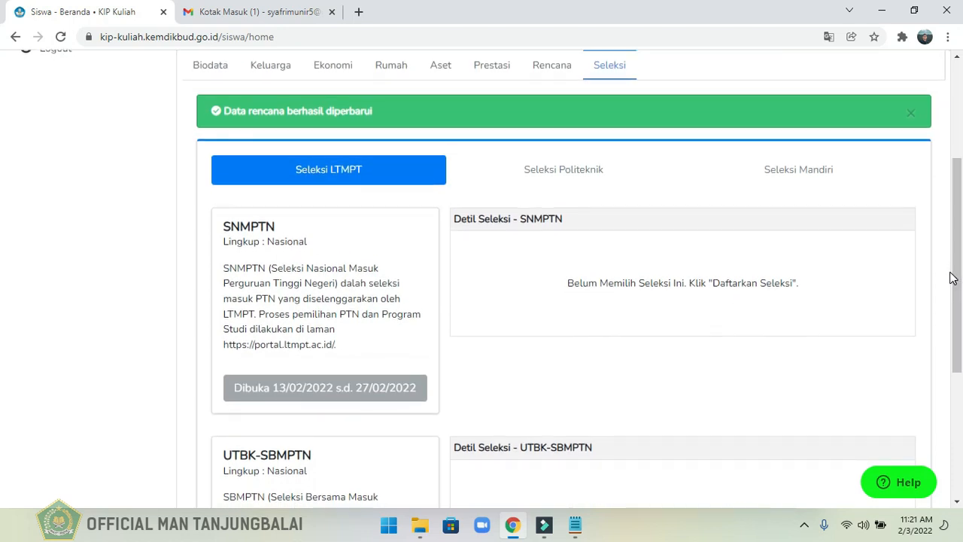
{"action": "left_click", "coordinate": [564, 171]}
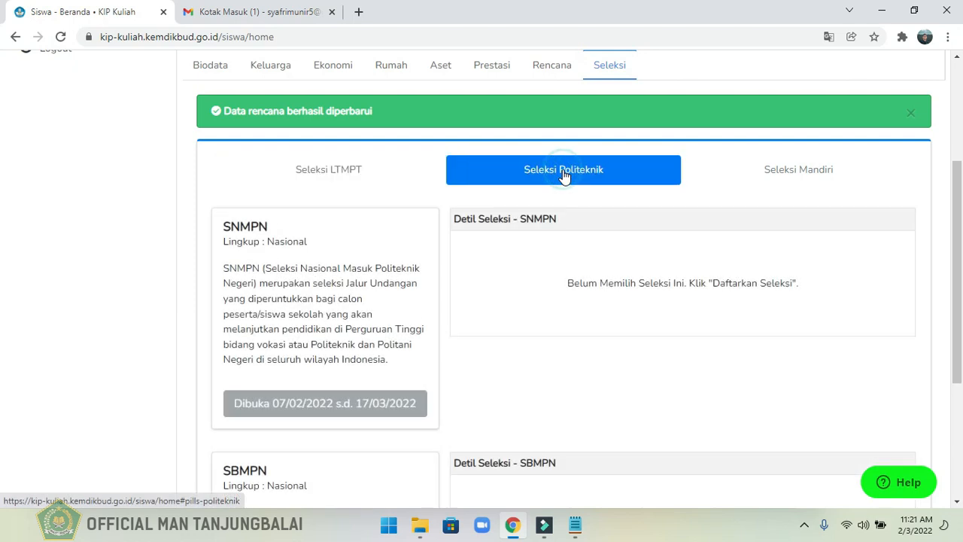
{"action": "left_click", "coordinate": [3, 189]}
{"action": "mouse_move", "coordinate": [960, 190]}
{"action": "left_mouse_down"}
{"action": "mouse_move", "coordinate": [961, 289]}
{"action": "mouse_move", "coordinate": [957, 187]}
{"action": "left_mouse_up"}
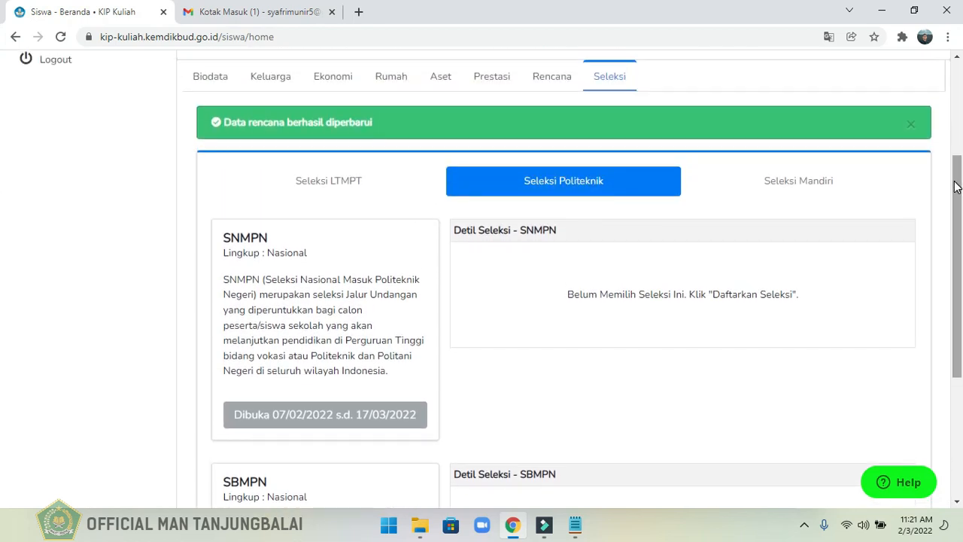
{"action": "left_click", "coordinate": [809, 182]}
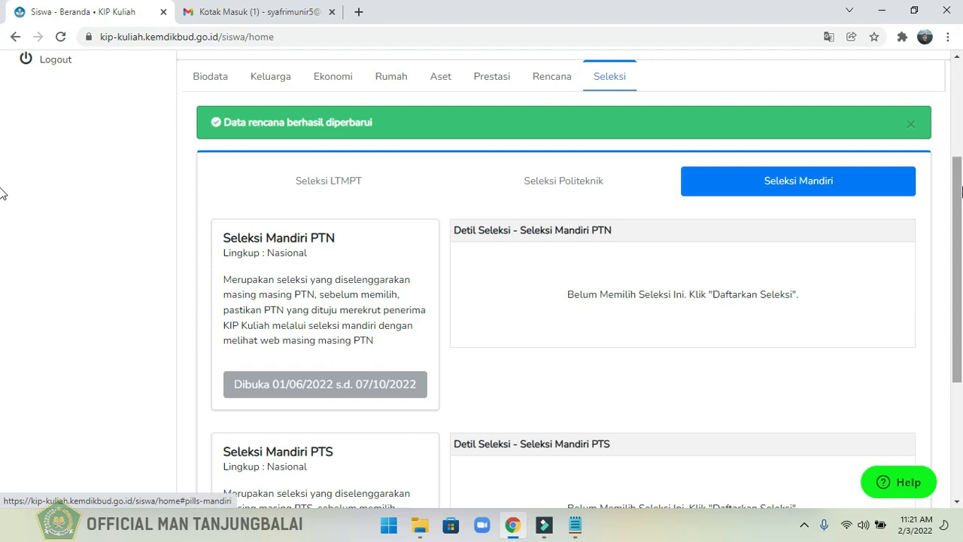
{"action": "left_click_drag", "start_coordinate": [960, 188], "coordinate": [960, 156]}
{"action": "left_click_drag", "start_coordinate": [959, 155], "coordinate": [951, 130]}
{"action": "scroll", "coordinate": [949, 128], "scroll_direction": "up", "scroll_amount": 2}
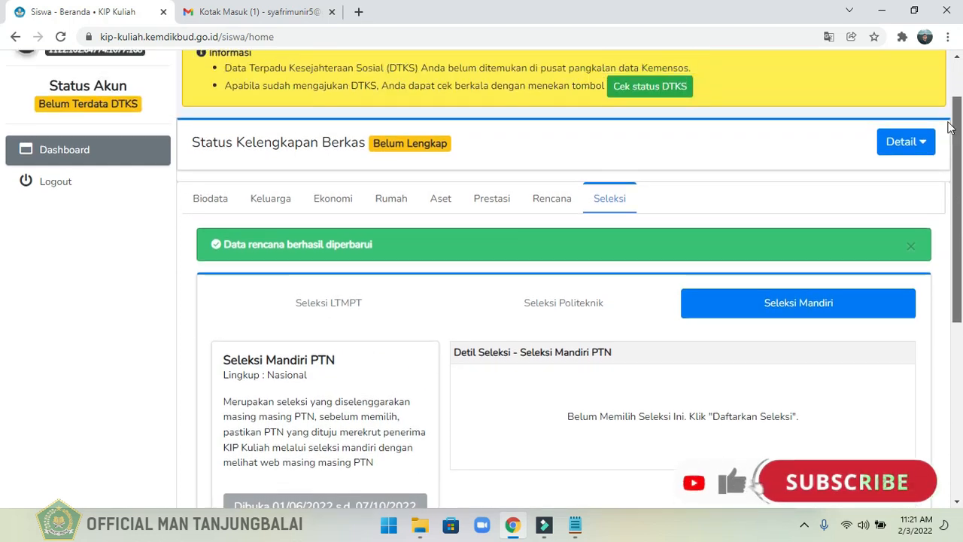
{"action": "left_click_drag", "start_coordinate": [946, 123], "coordinate": [946, 124]}
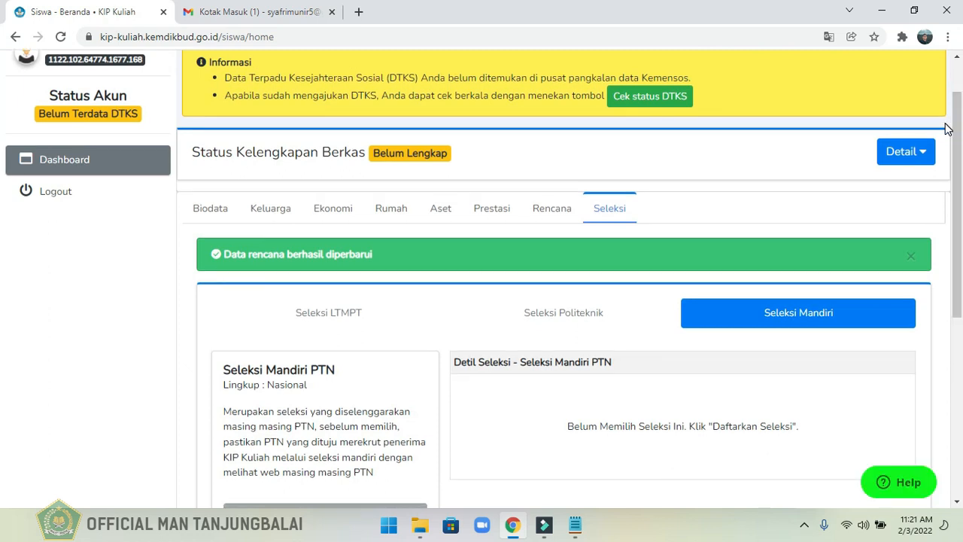